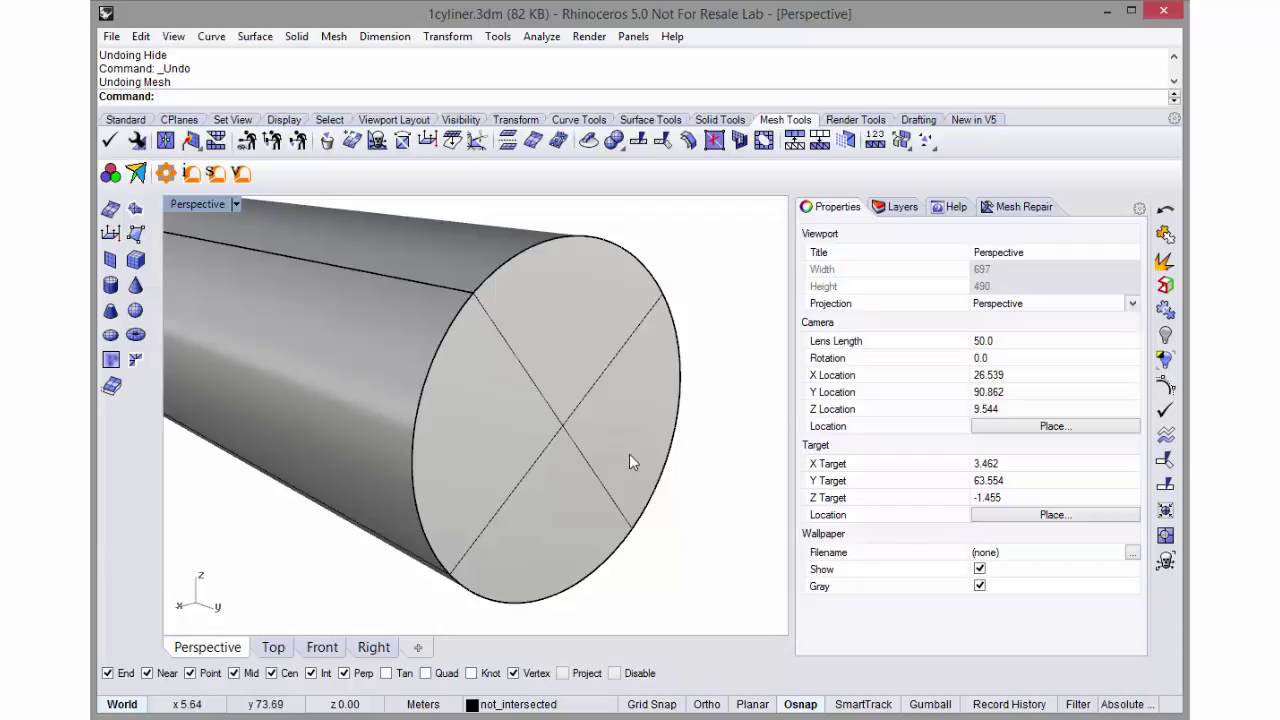
Mesh the cylinder with simple controls into 258 points and 187 polygons, then hide the polysurface
{"action": "left_click", "coordinate": [570, 414]}
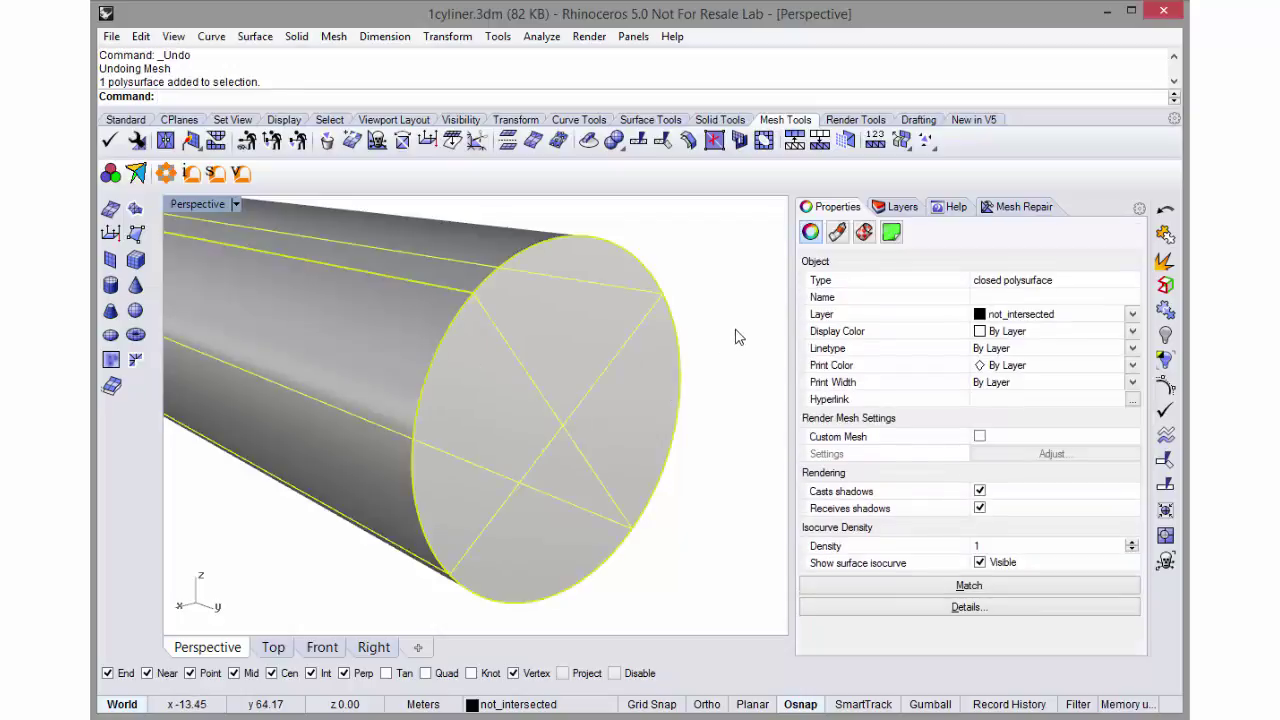
{"action": "type", "text": "Mesh"}
{"action": "key", "text": "Return"}
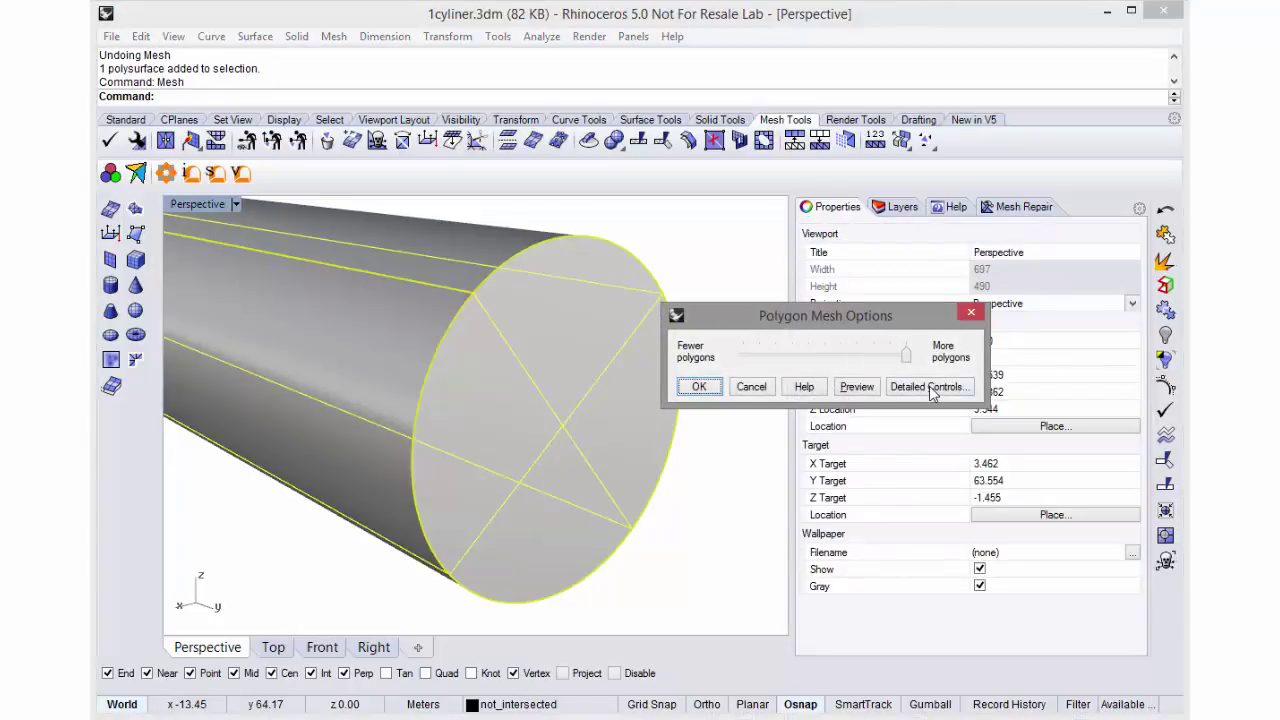
{"action": "left_click", "coordinate": [930, 387]}
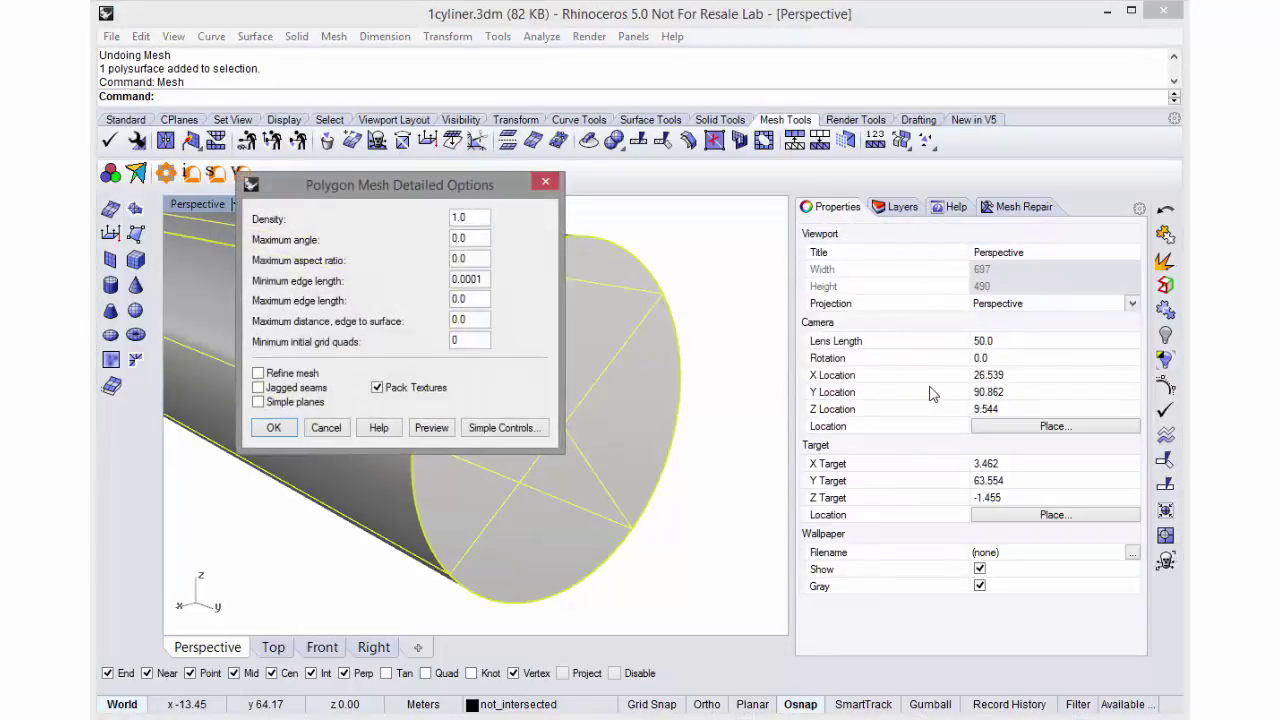
{"action": "left_click", "coordinate": [499, 430]}
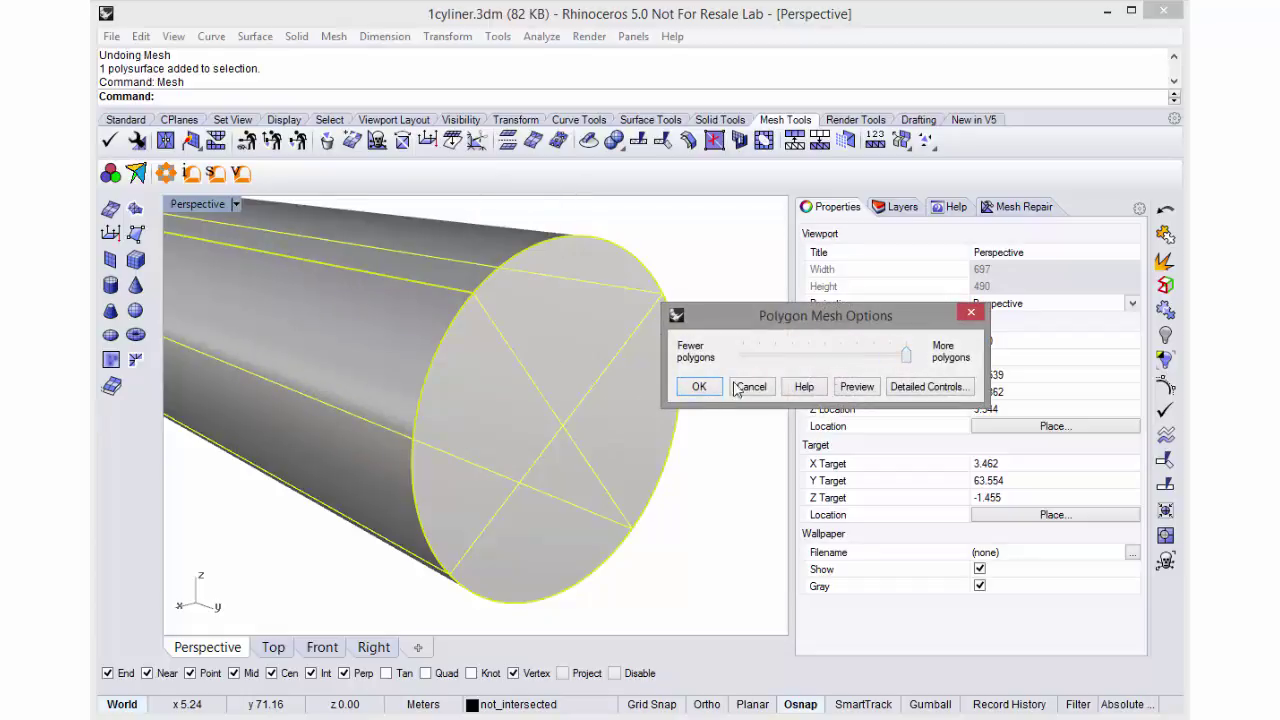
{"action": "left_click", "coordinate": [699, 387]}
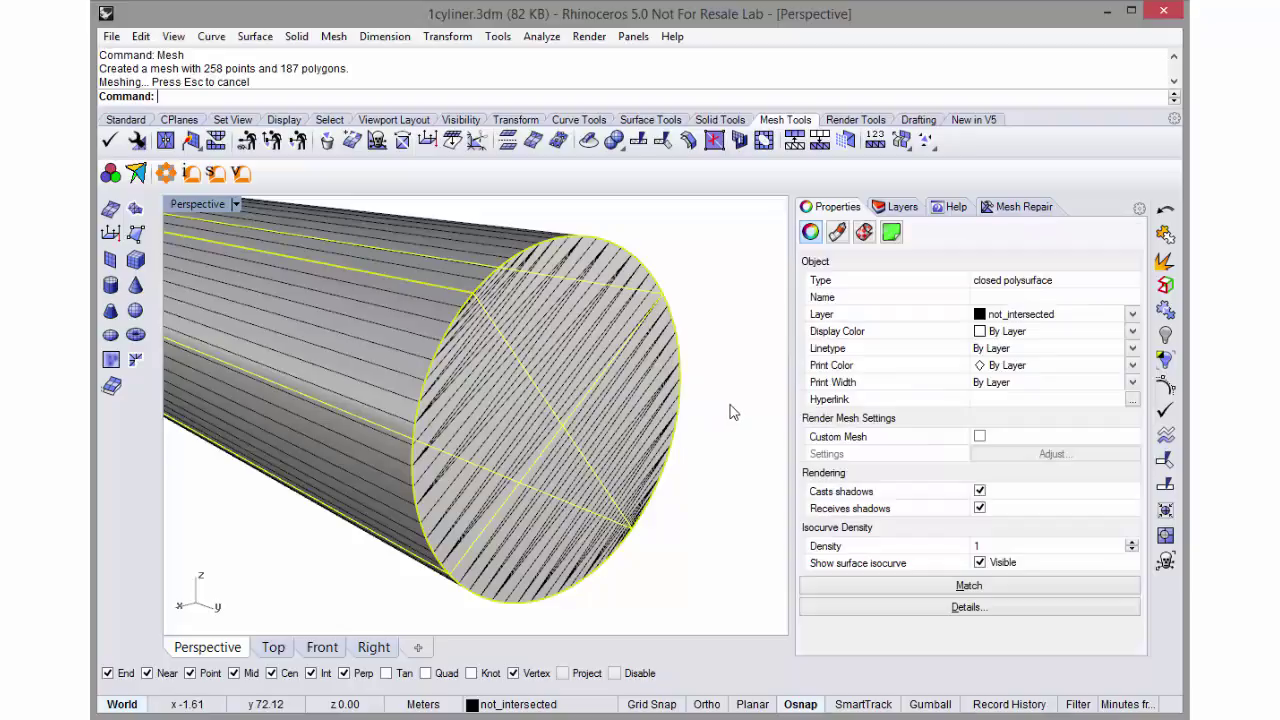
{"action": "type", "text": "Hide"}
{"action": "key", "text": "Return"}
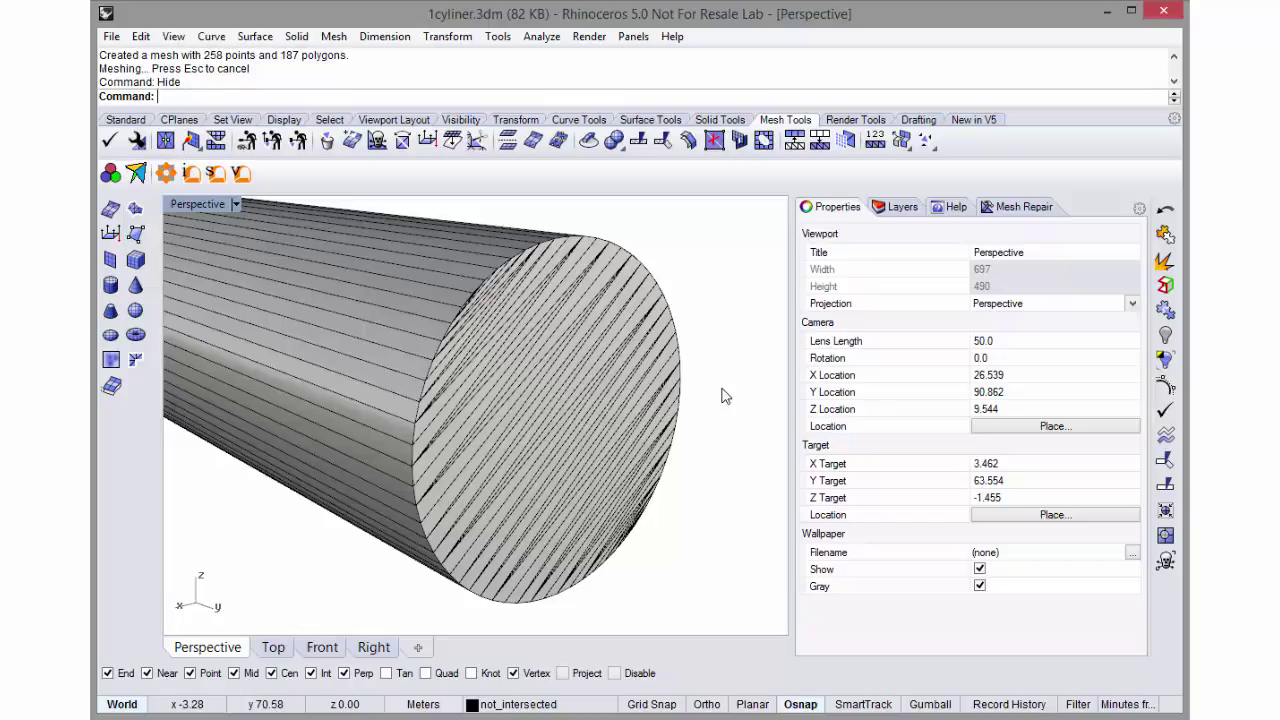
Griddle-remesh the cylinder mesh as QuadDom with min and max edge length 2, then flat-shade it
{"action": "left_click", "coordinate": [577, 399]}
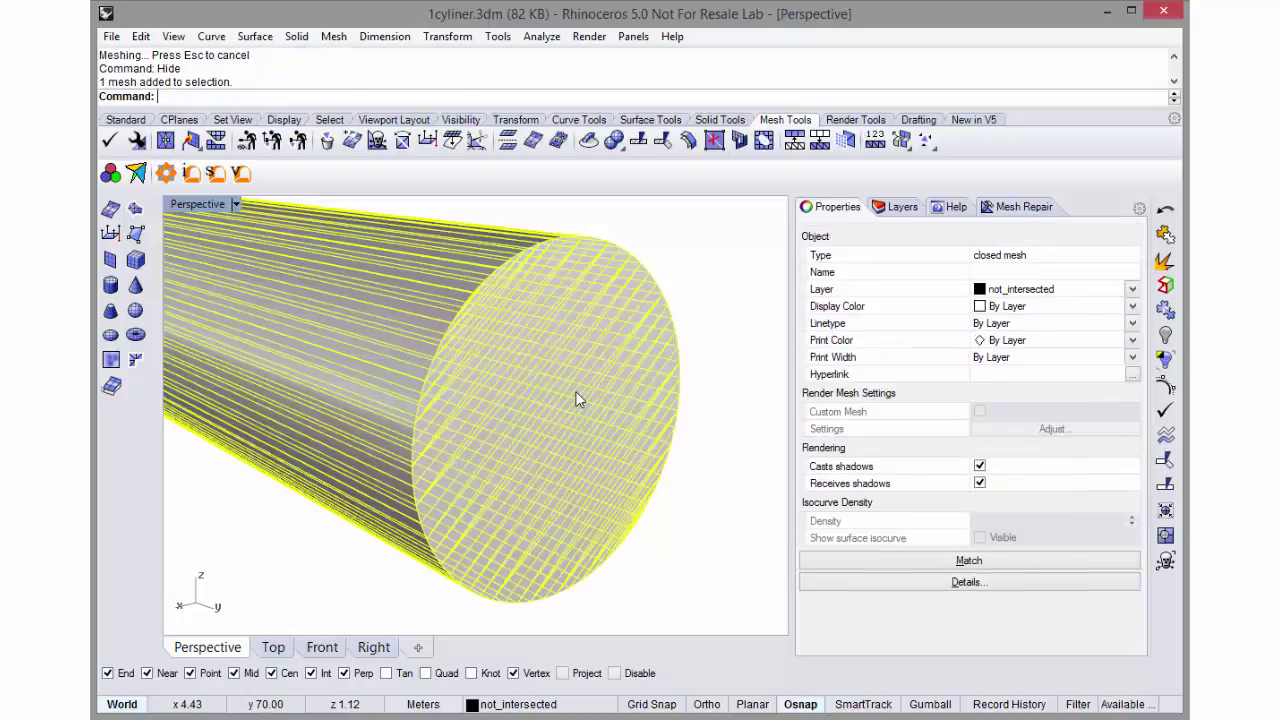
{"action": "left_click", "coordinate": [213, 175]}
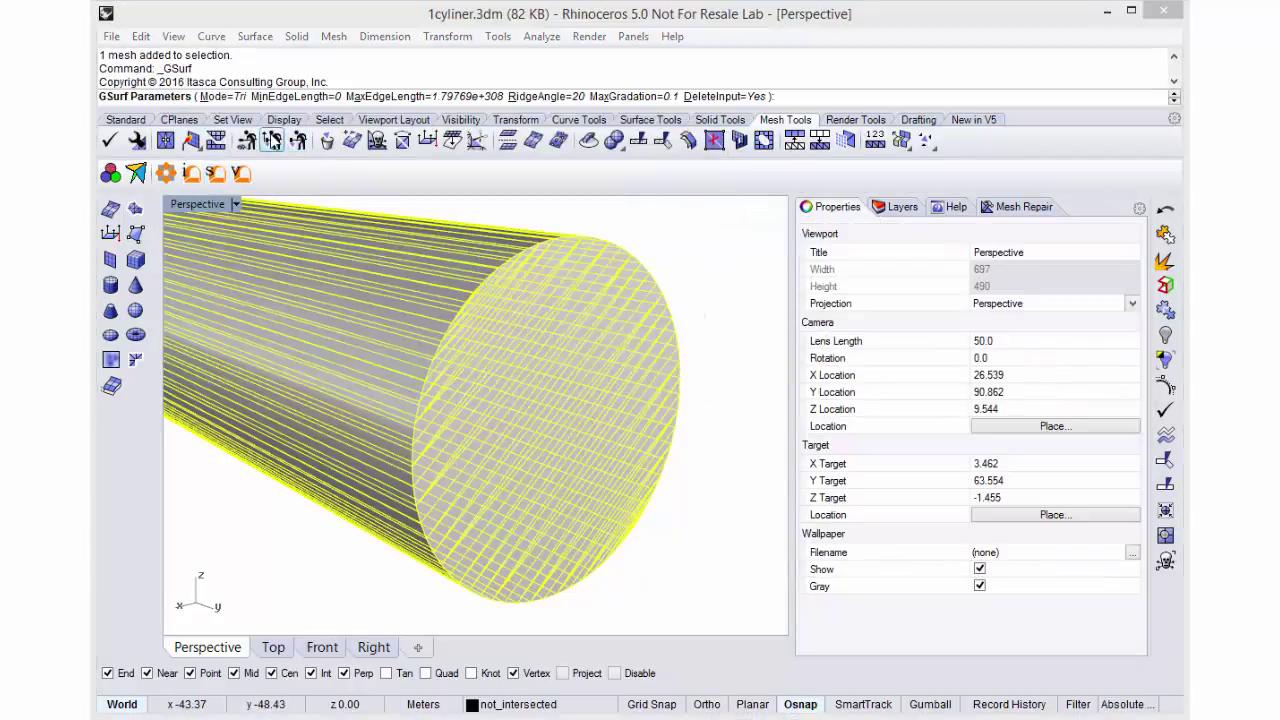
{"action": "left_click", "coordinate": [225, 97]}
{"action": "left_click", "coordinate": [214, 97]}
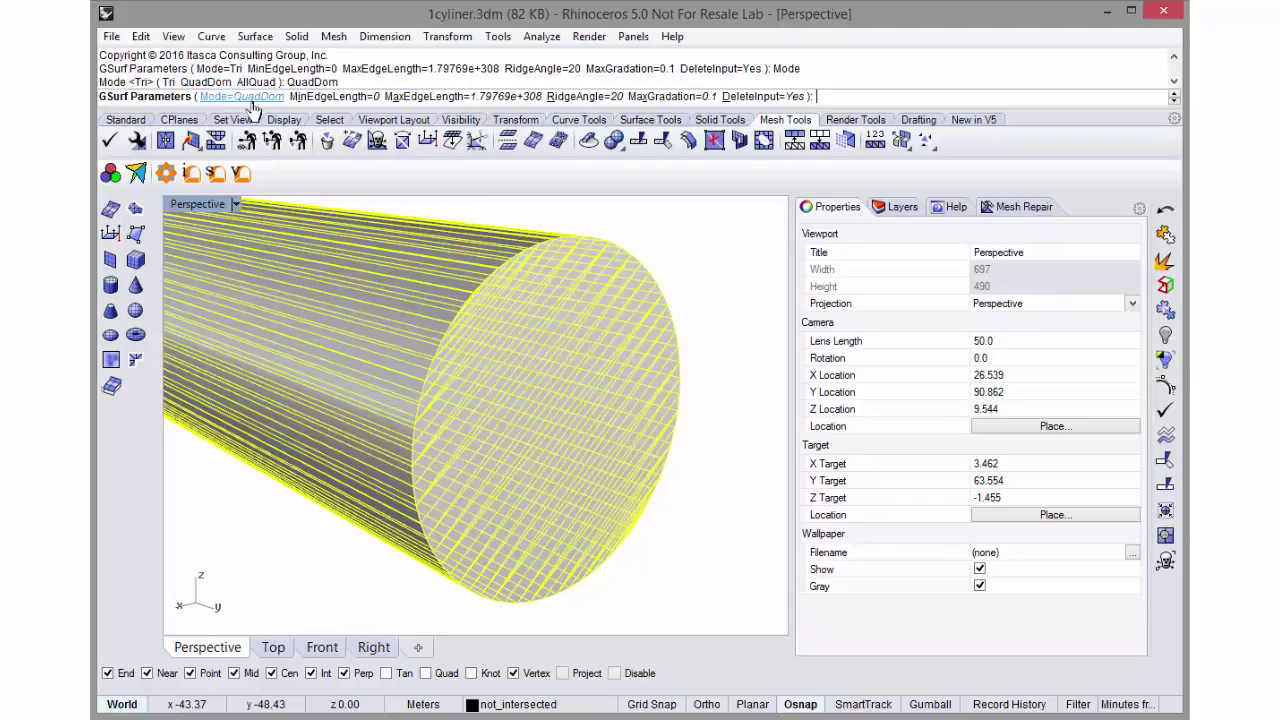
{"action": "left_click", "coordinate": [345, 97]}
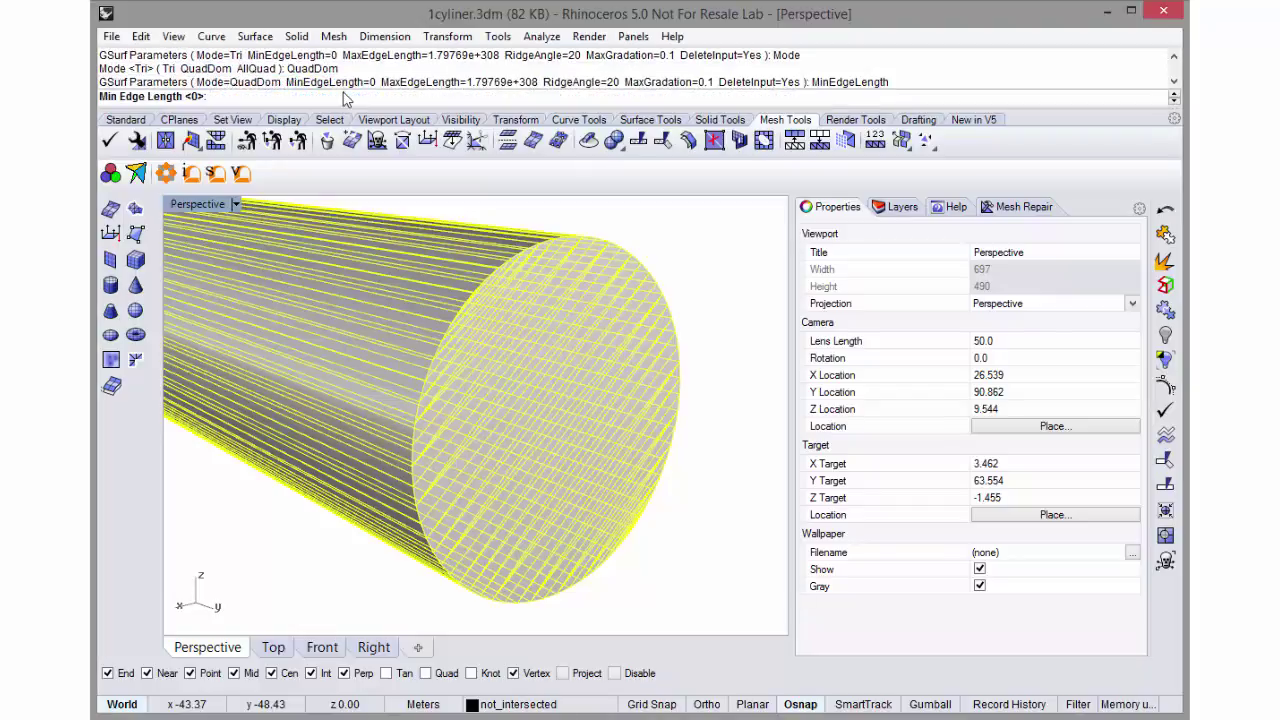
{"action": "type", "text": "2"}
{"action": "key", "text": "Return"}
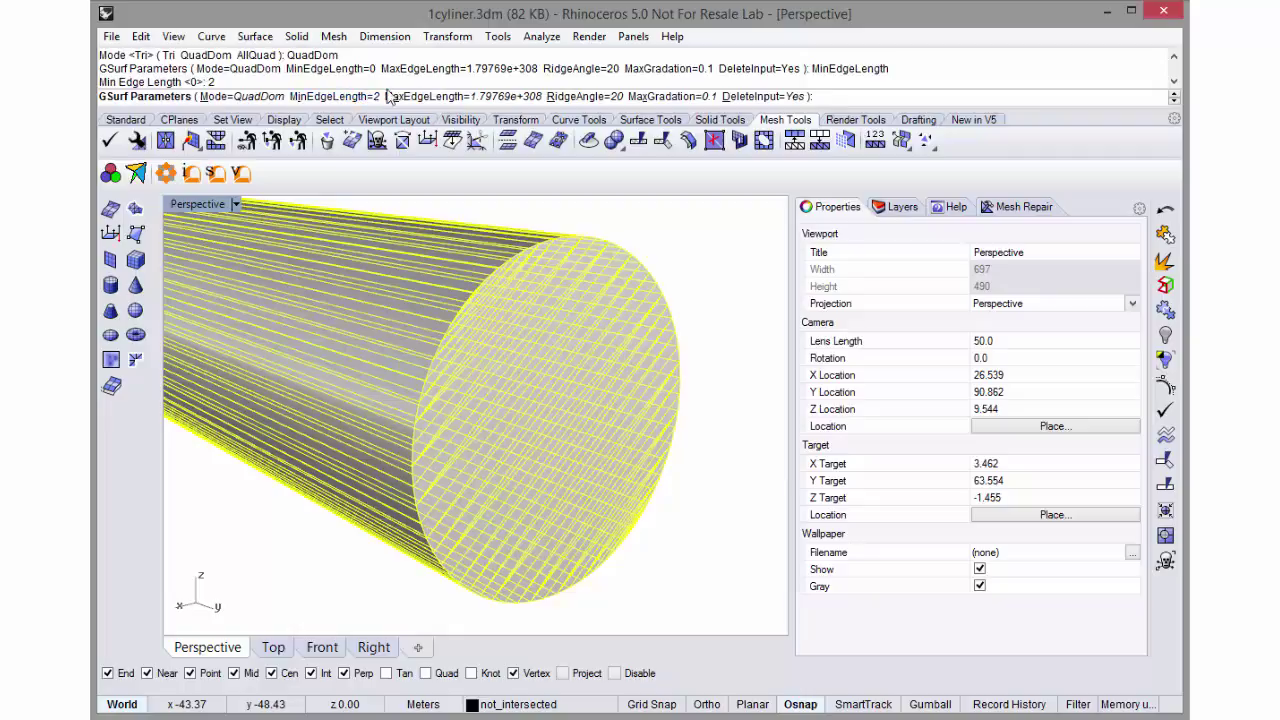
{"action": "left_click", "coordinate": [437, 97]}
{"action": "type", "text": "2"}
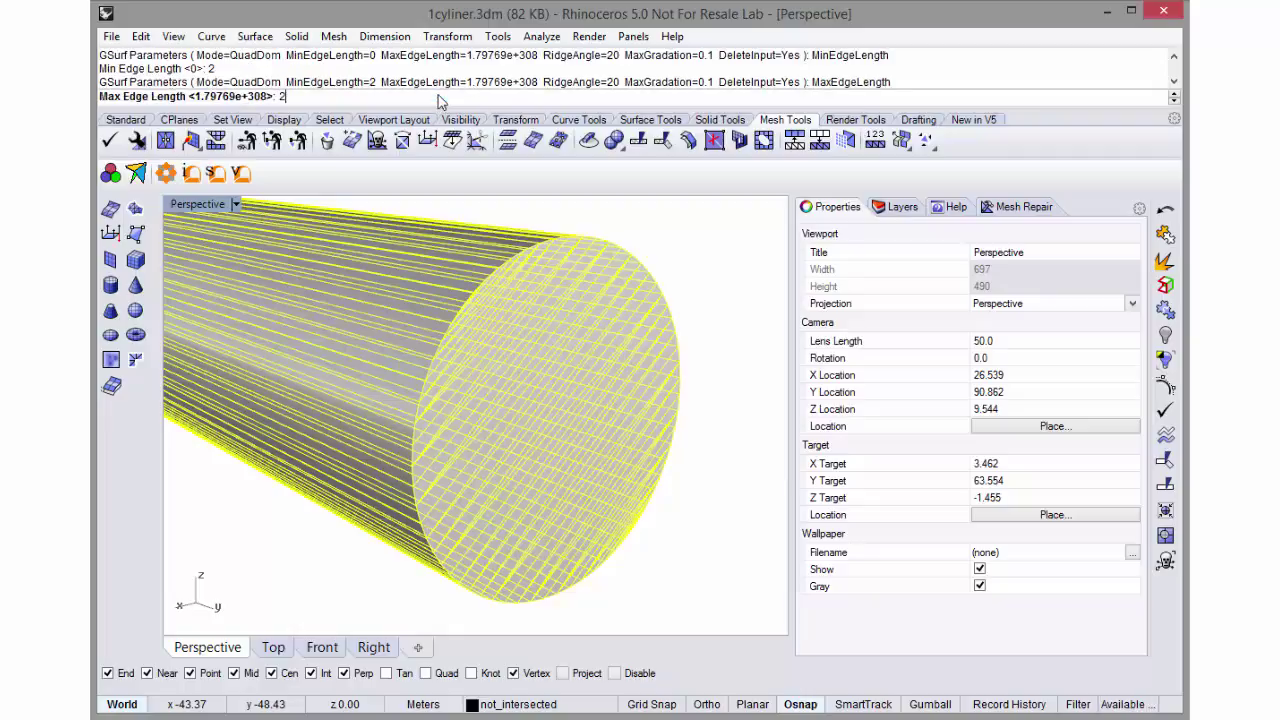
{"action": "key", "text": "Return"}
{"action": "key", "text": "Return"}
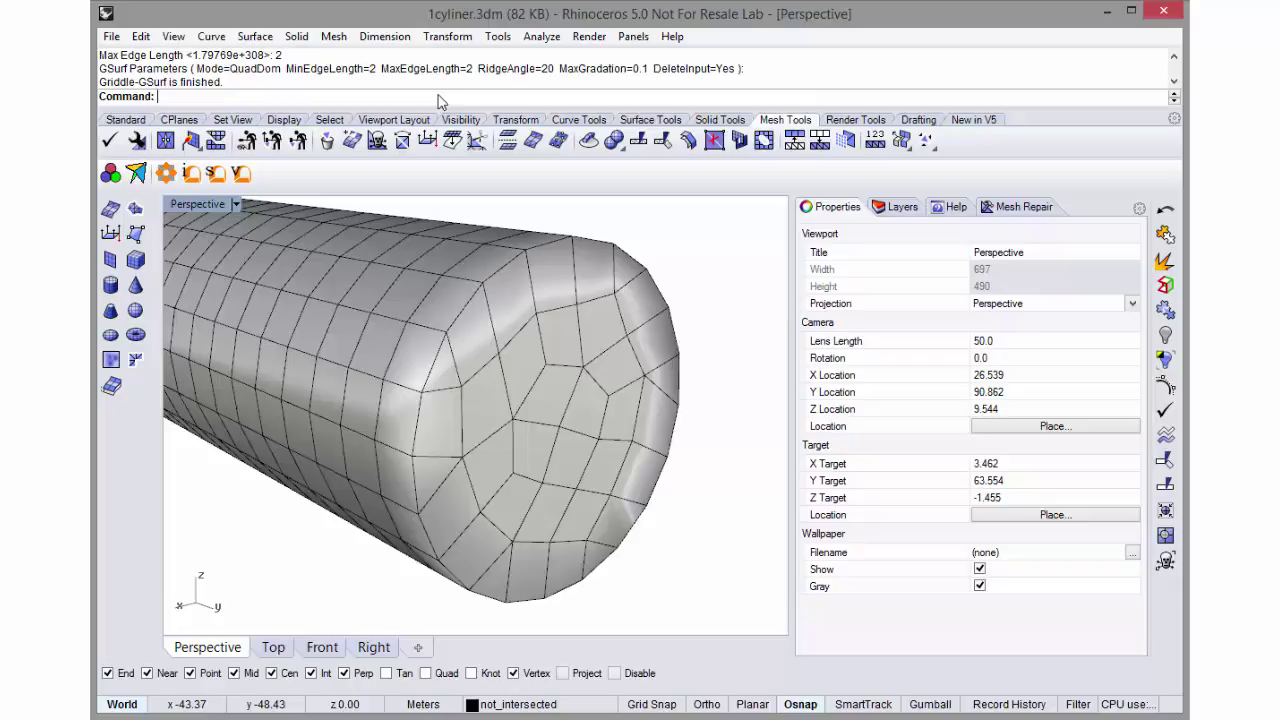
{"action": "type", "text": "FlatShade"}
{"action": "key", "text": "Return"}
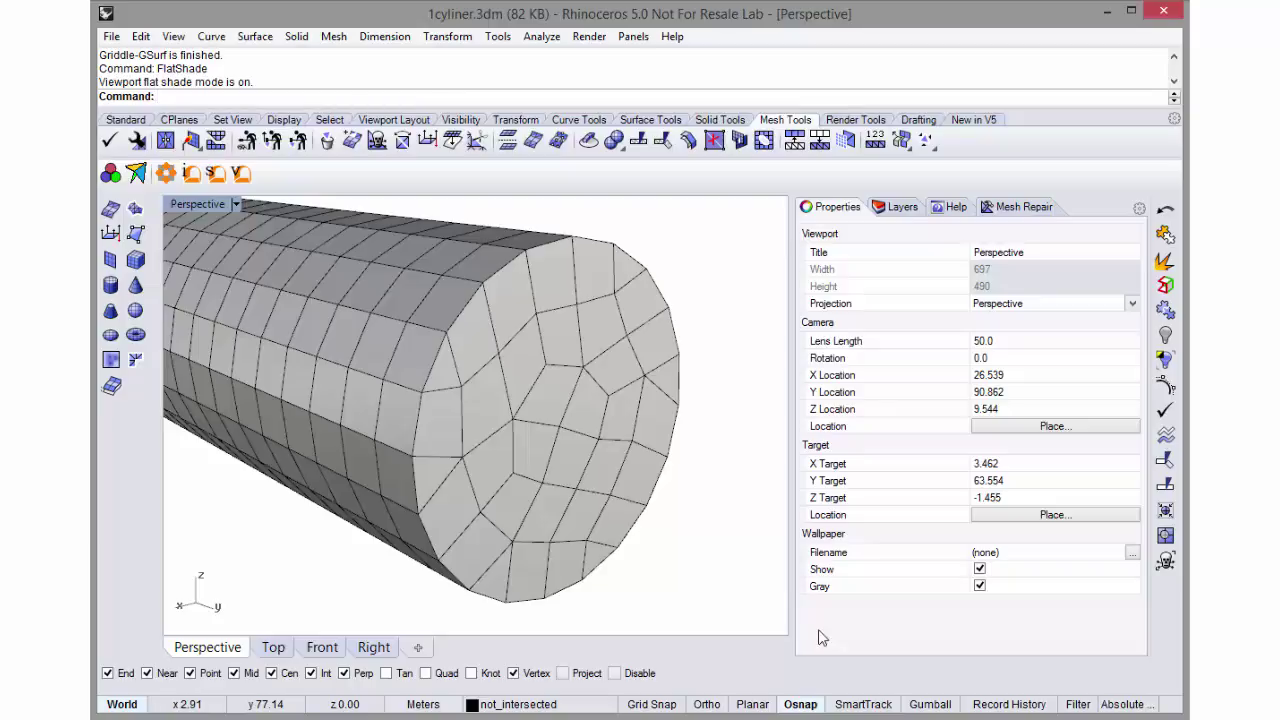
{"action": "left_click", "coordinate": [314, 285]}
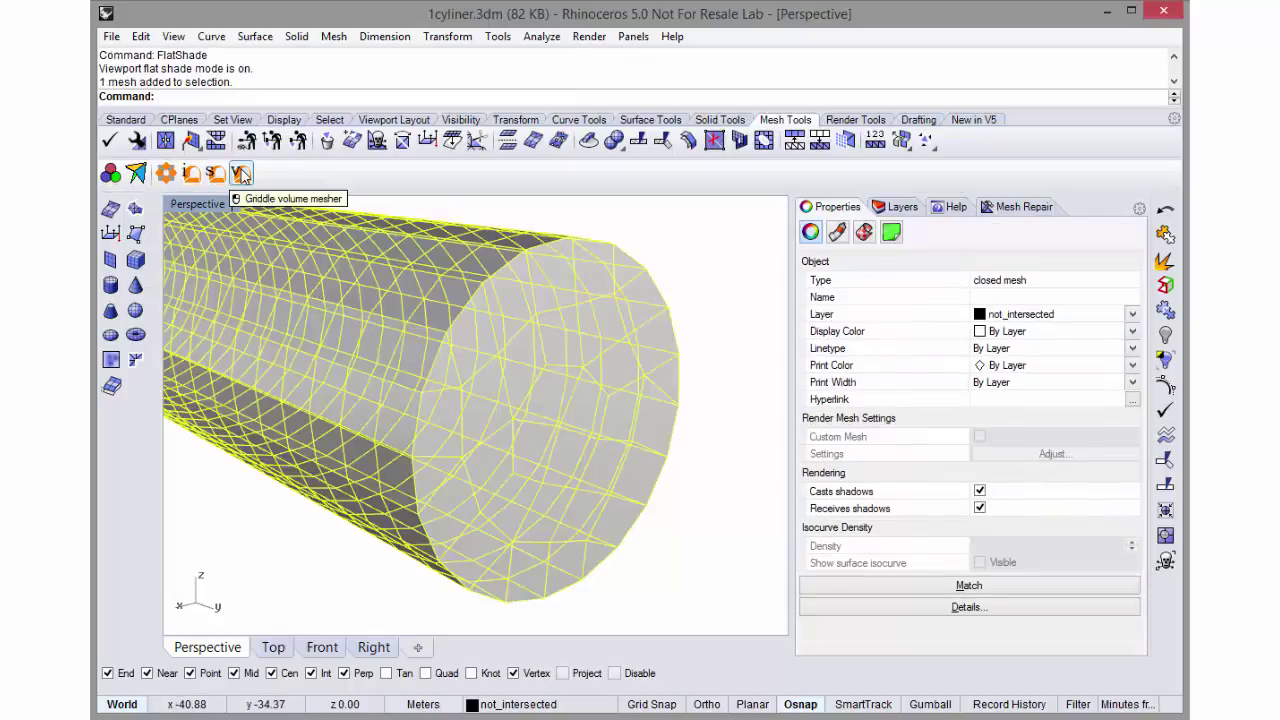
{"action": "left_click", "coordinate": [241, 174]}
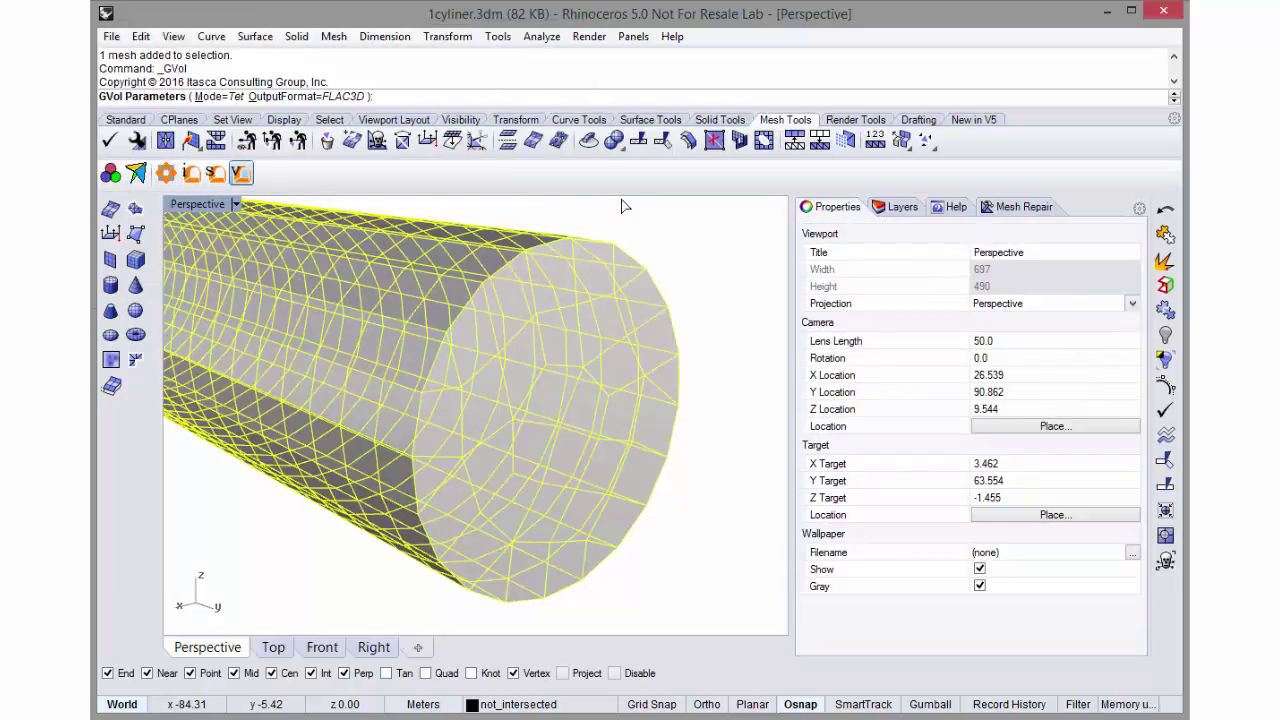
{"action": "left_click", "coordinate": [229, 97]}
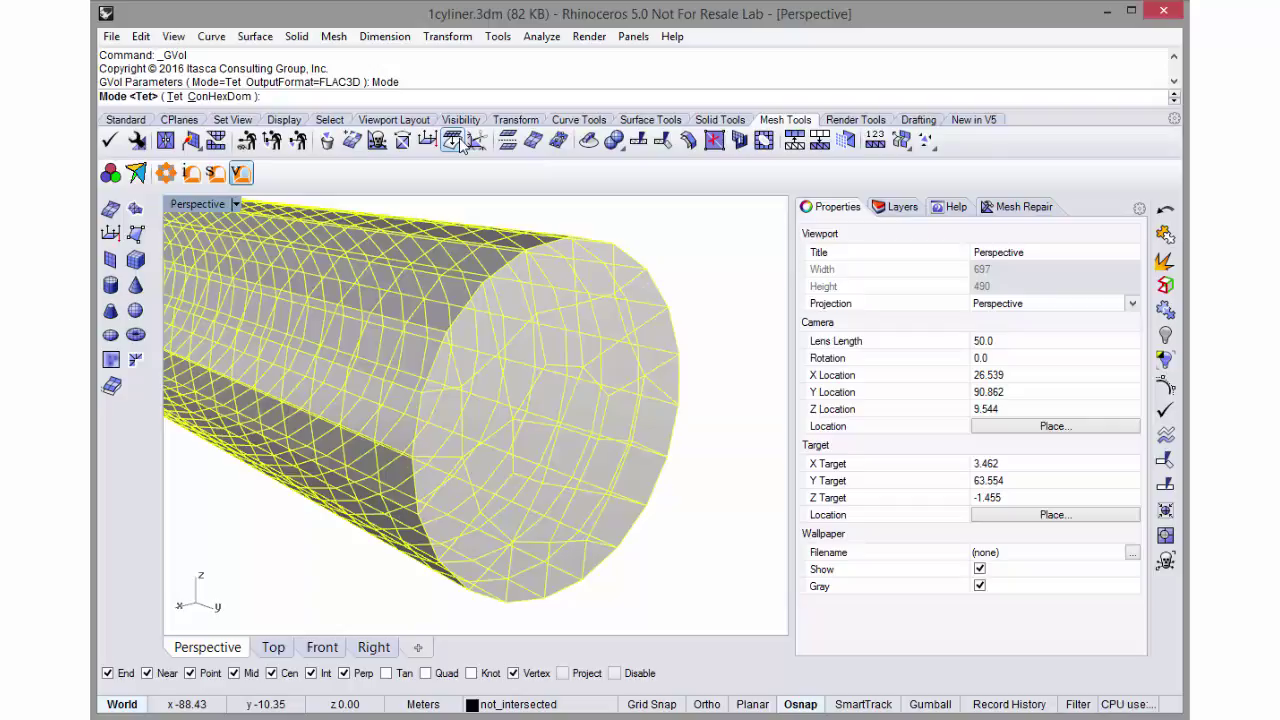
{"action": "key", "text": "Return"}
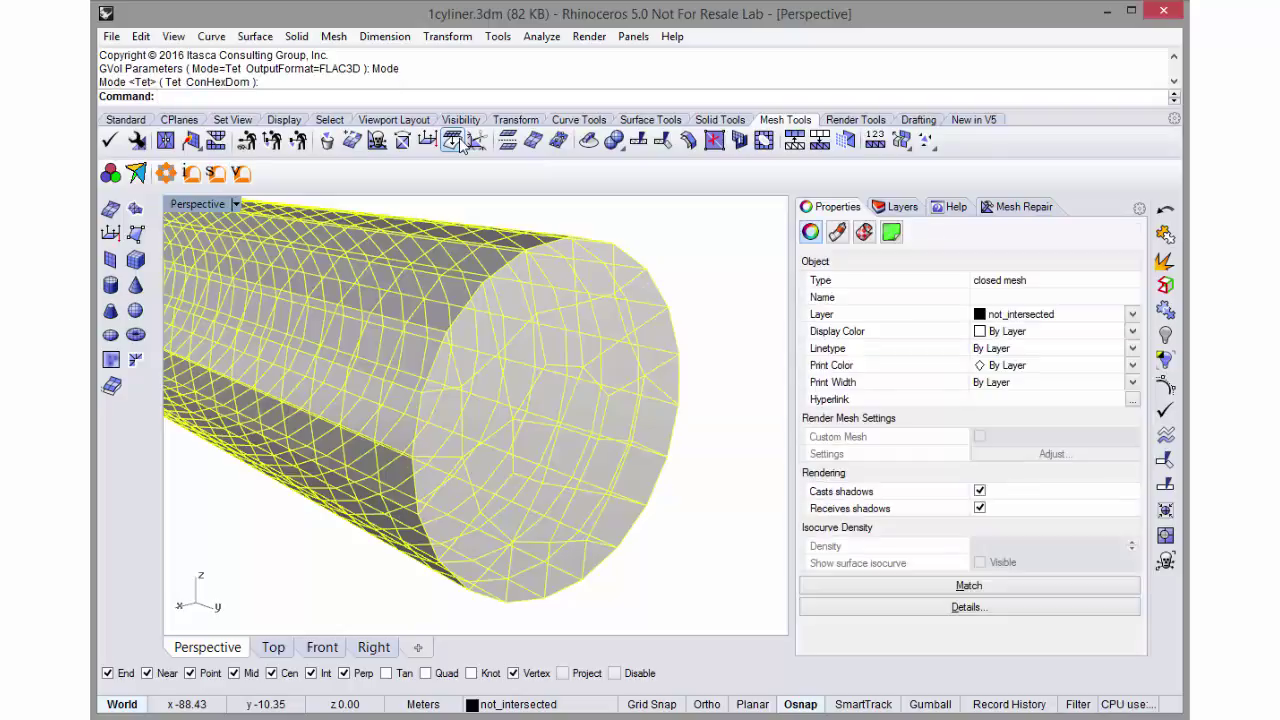
{"action": "left_click", "coordinate": [671, 251]}
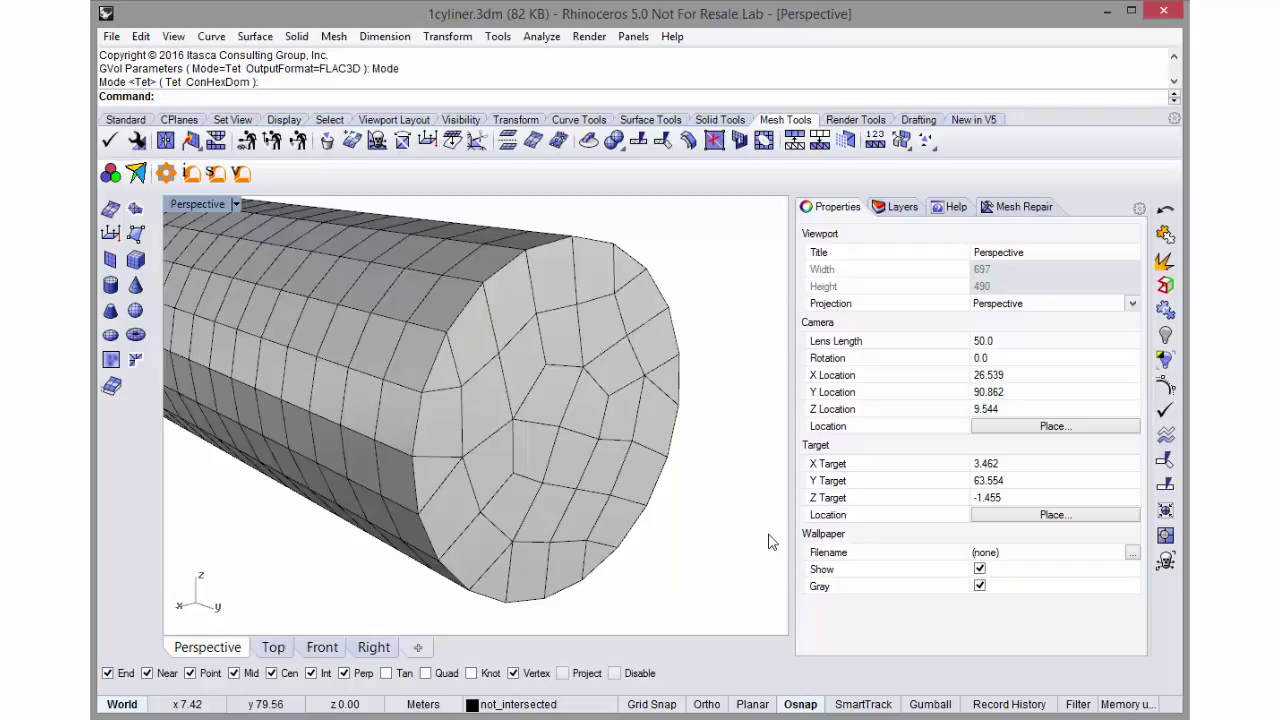
{"action": "key", "text": "ctrl+z"}
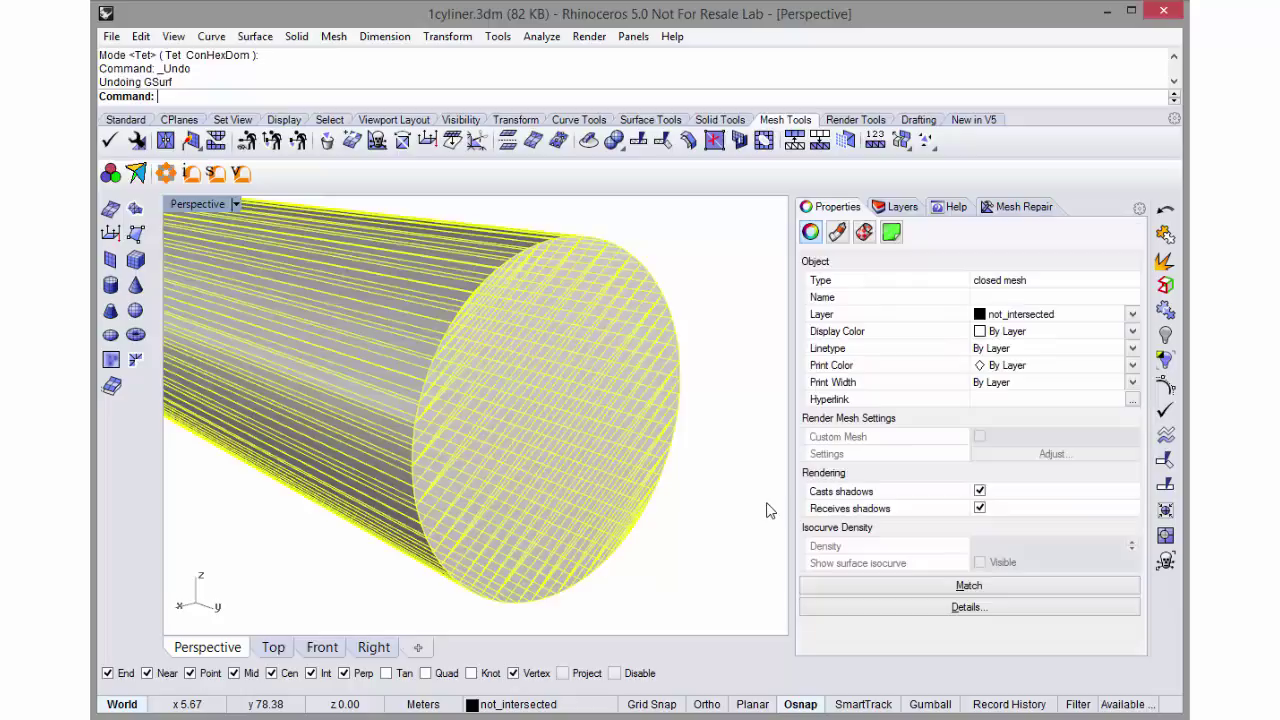
{"action": "left_click", "coordinate": [142, 37]}
{"action": "left_click", "coordinate": [169, 77]}
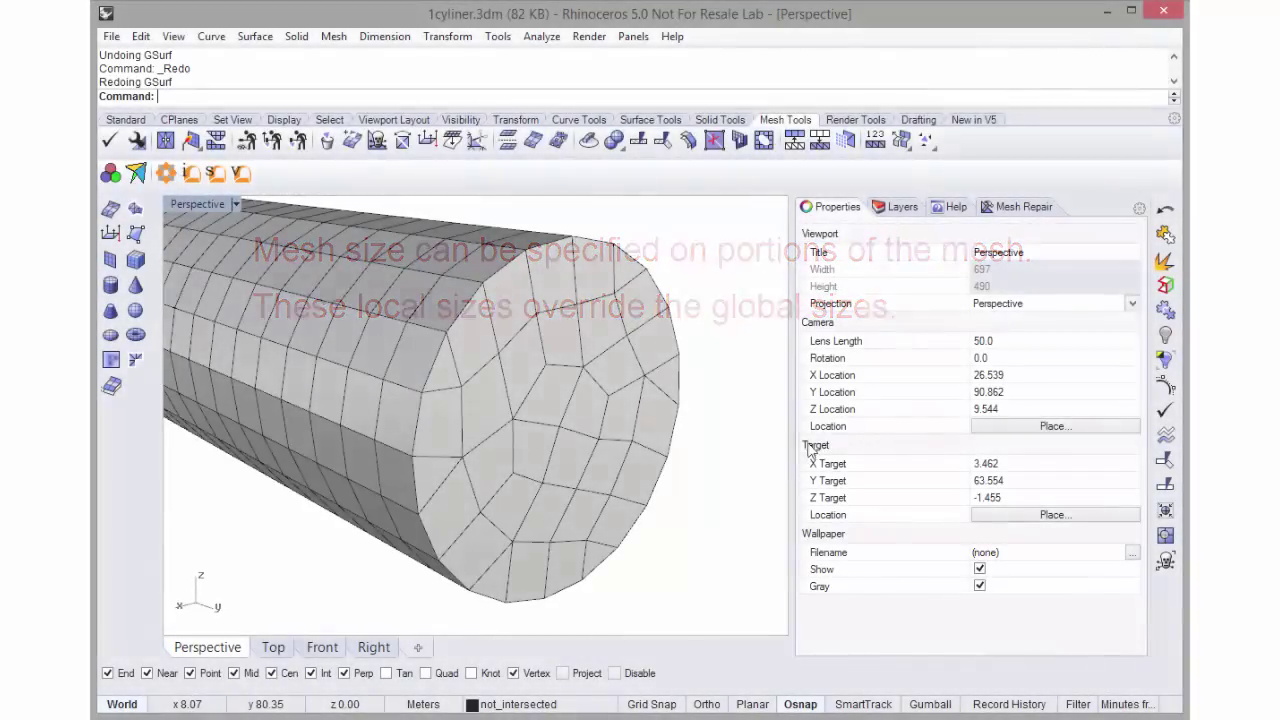
{"action": "left_click", "coordinate": [577, 433]}
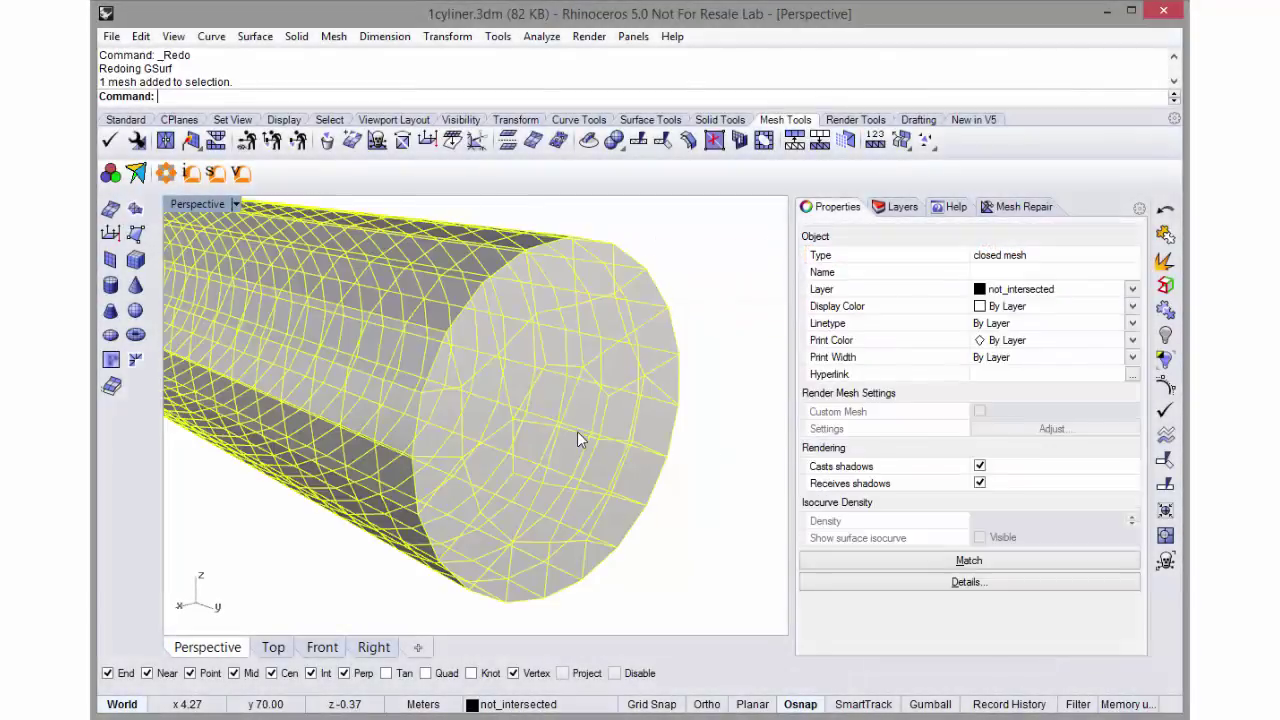
{"action": "left_click", "coordinate": [215, 173]}
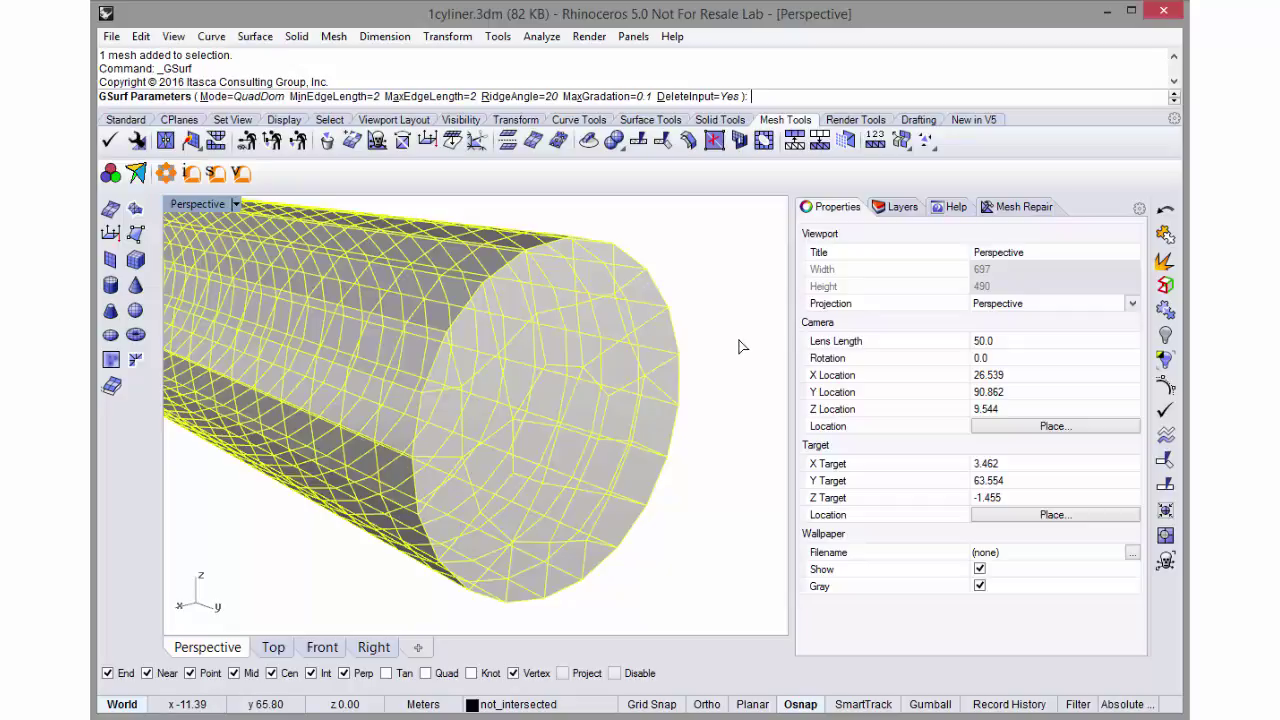
{"action": "key", "text": "Return"}
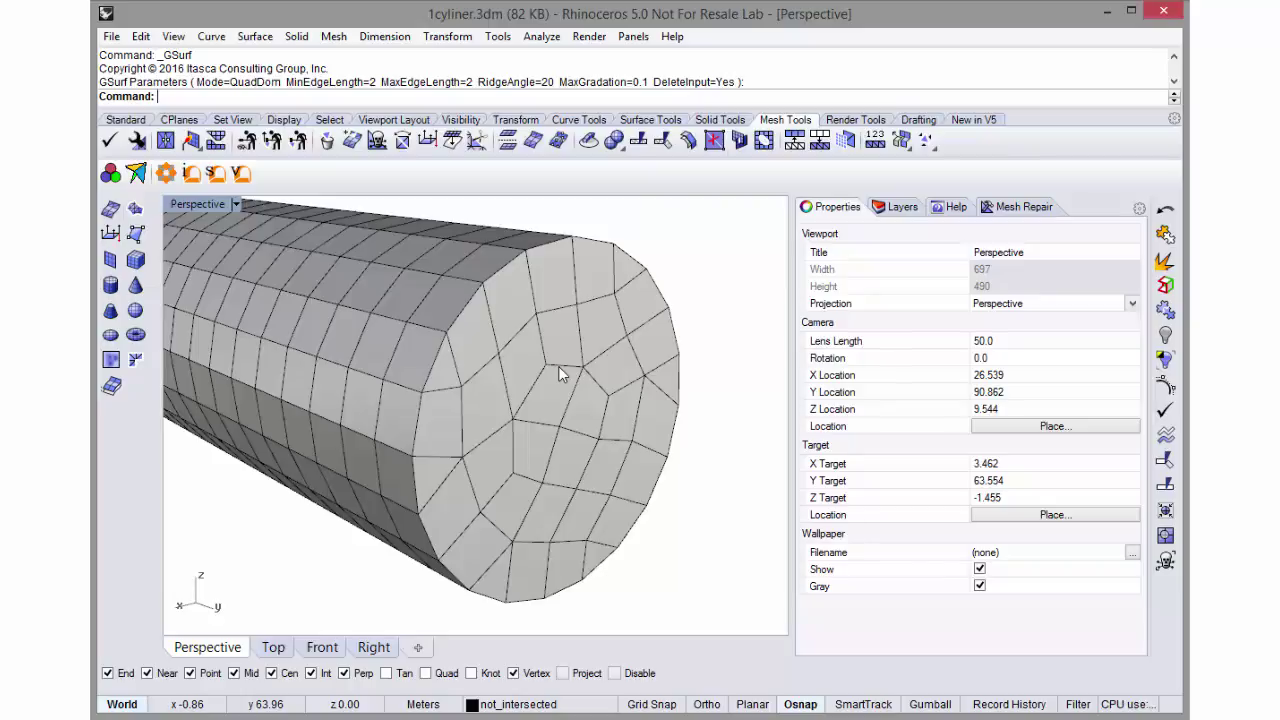
Extract the 35 flat end-cap faces into a separate mesh and name it .25
{"action": "left_click", "coordinate": [900, 142]}
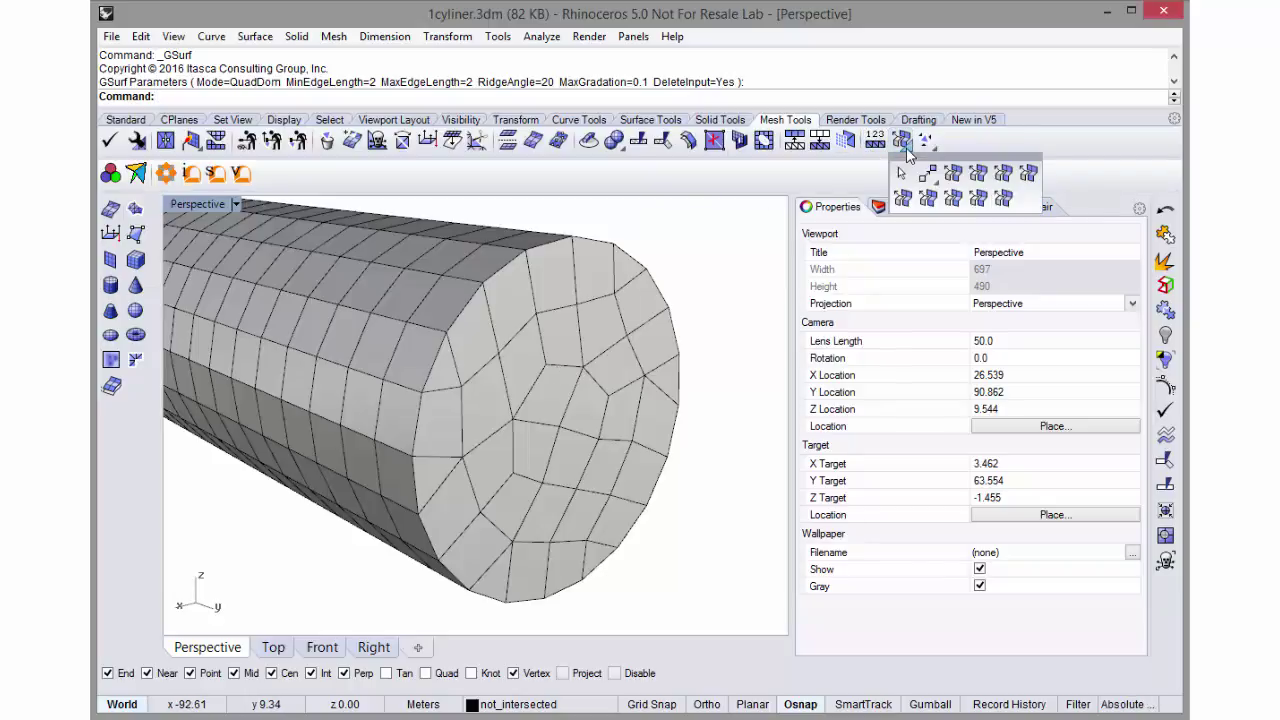
{"action": "left_click", "coordinate": [977, 175]}
{"action": "left_click", "coordinate": [583, 374]}
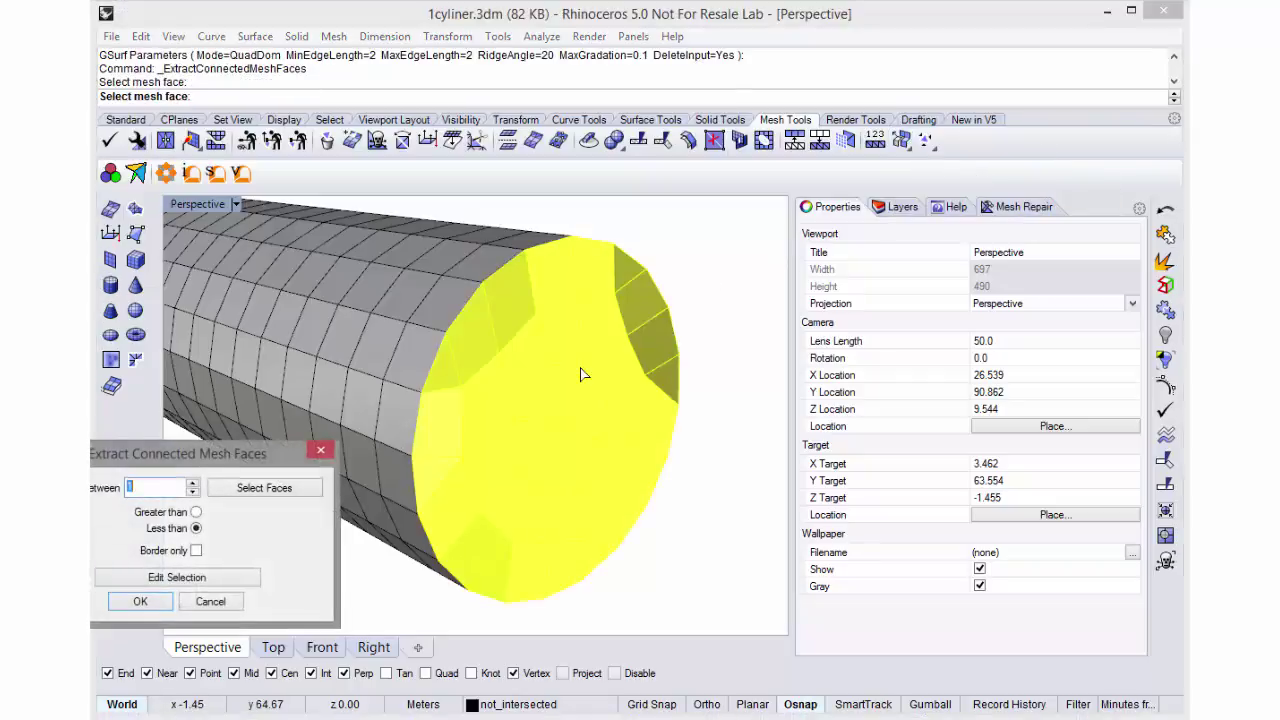
{"action": "left_click", "coordinate": [149, 604]}
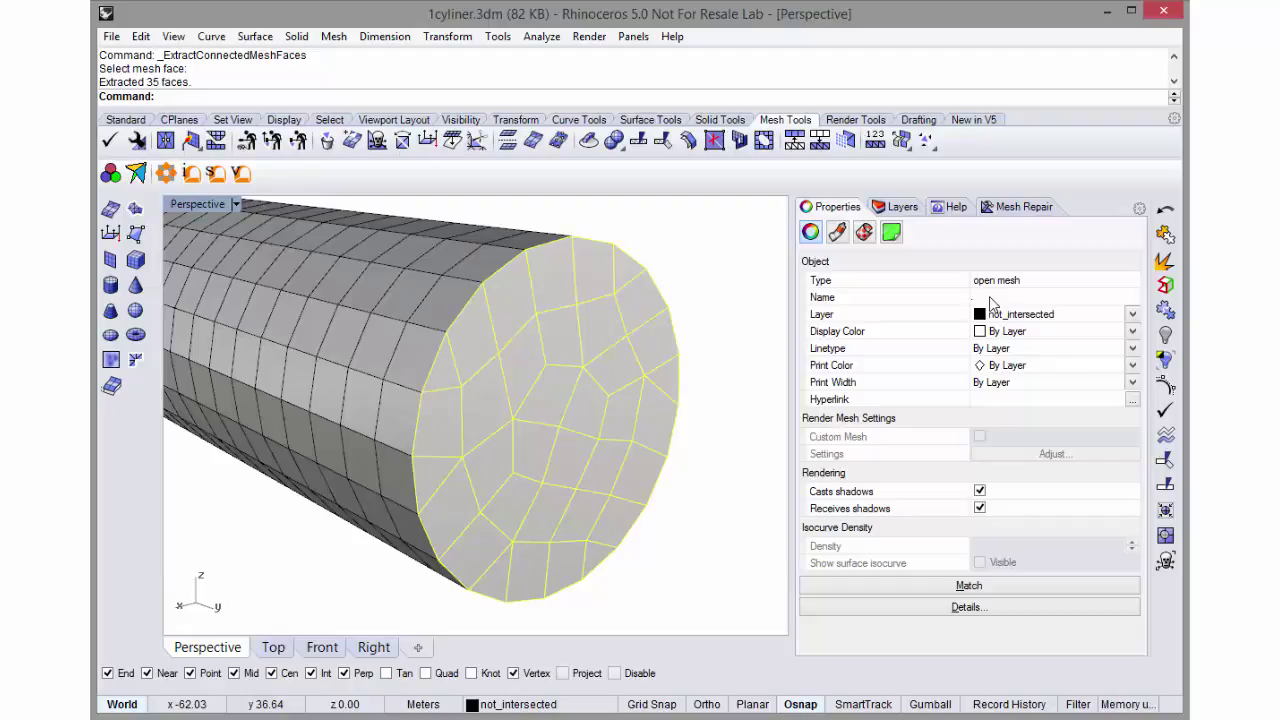
{"action": "type", "text": "25"}
{"action": "double_click", "coordinate": [989, 298]}
{"action": "left_click", "coordinate": [749, 259]}
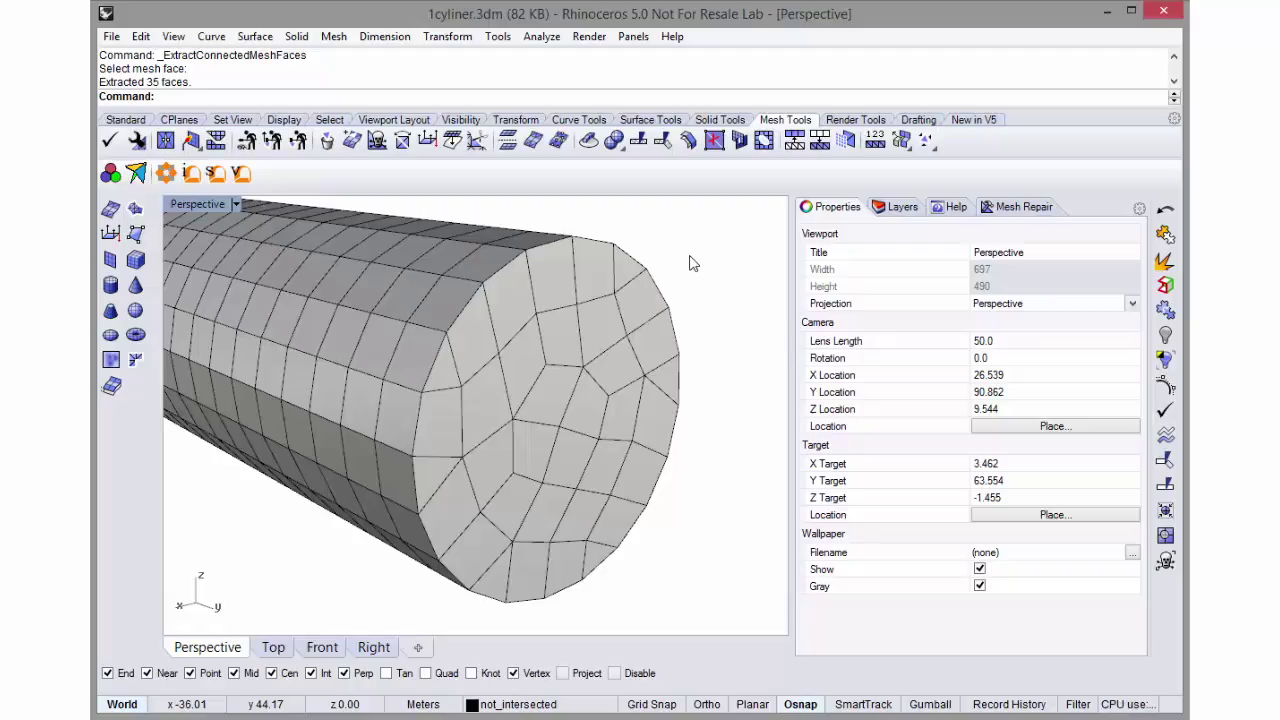
Select all meshes and run Griddle on the cylinder body and end cap together
{"action": "key", "text": "ctrl+a"}
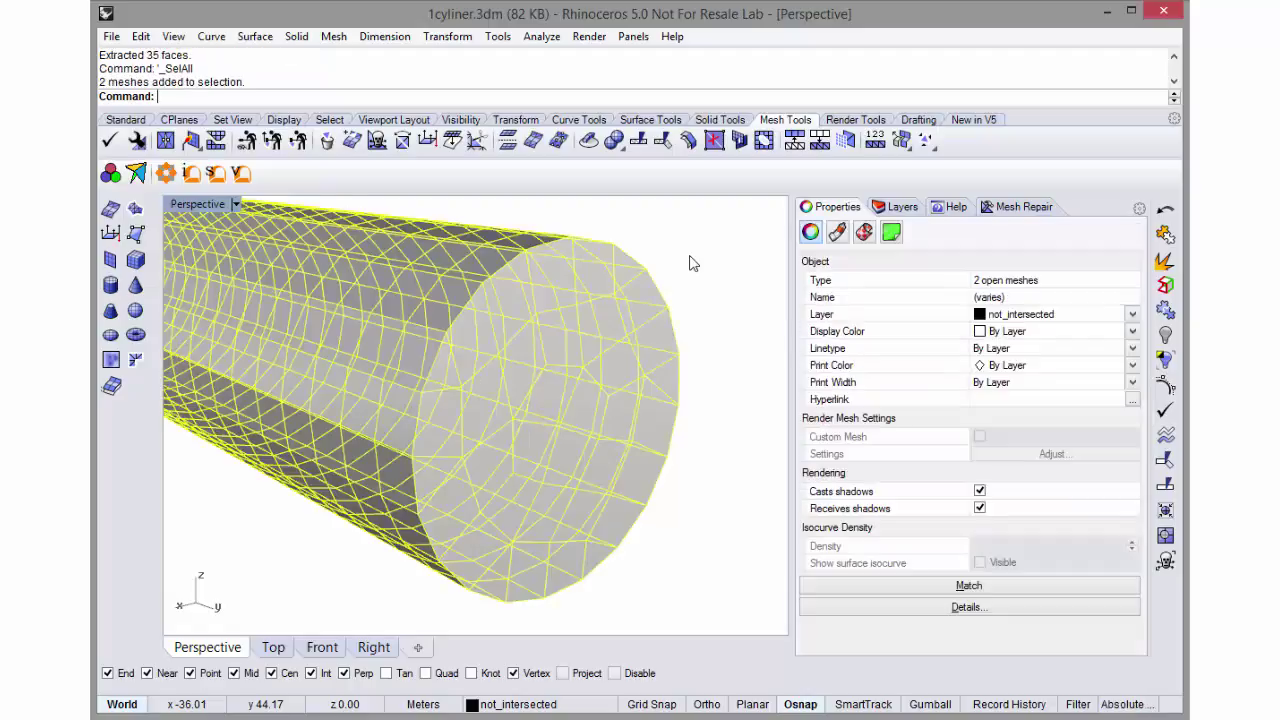
{"action": "left_click", "coordinate": [216, 175]}
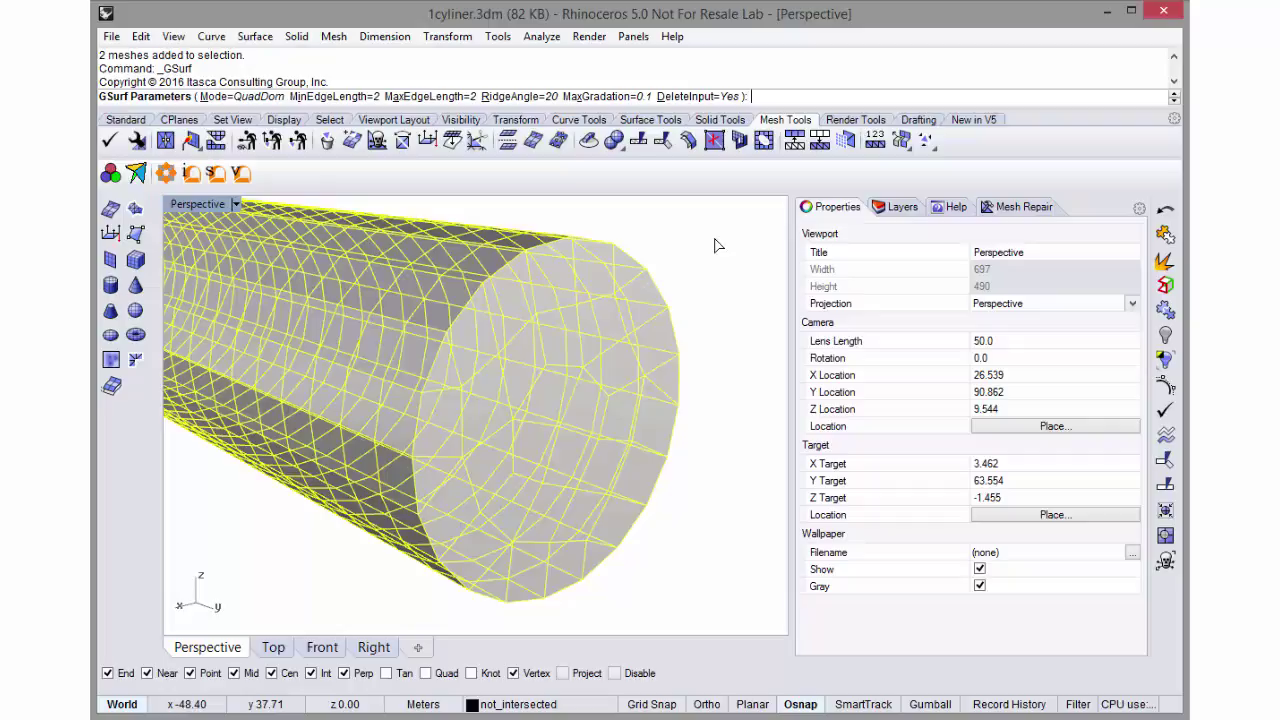
{"action": "key", "text": "Return"}
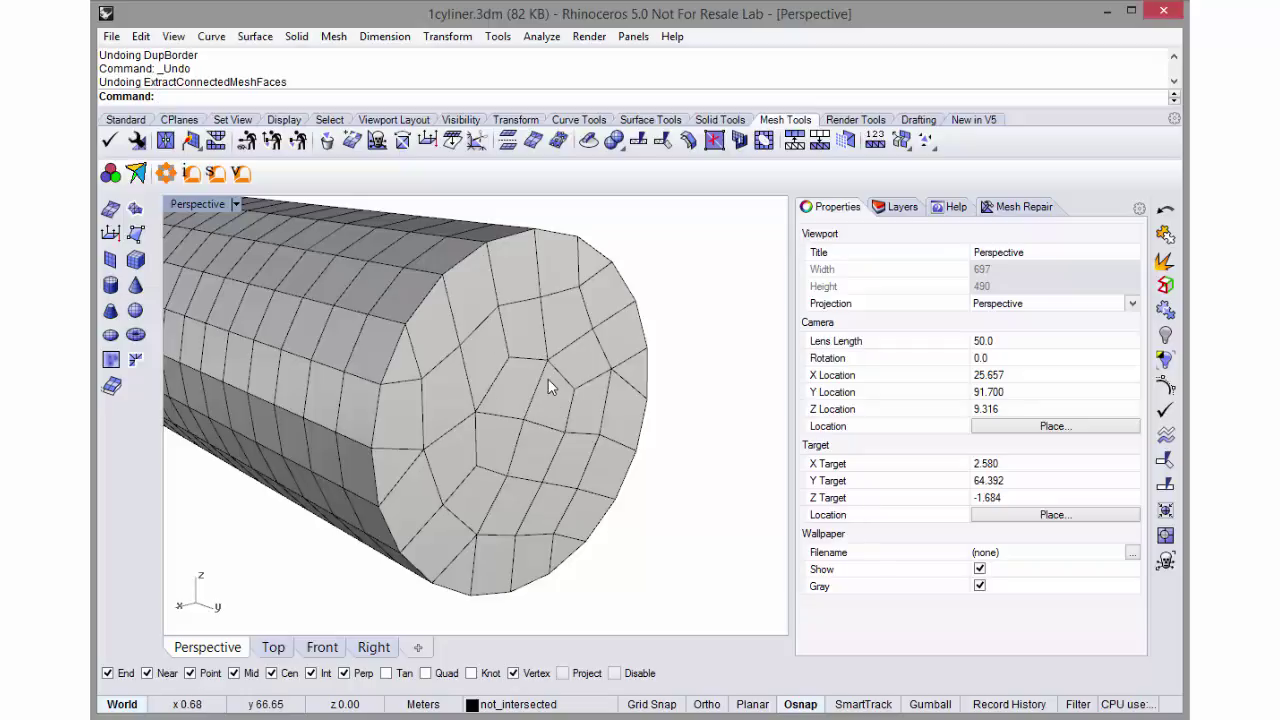
Extract the cylinder's 35 connected end-cap faces again as their own open mesh
{"action": "left_click", "coordinate": [900, 140]}
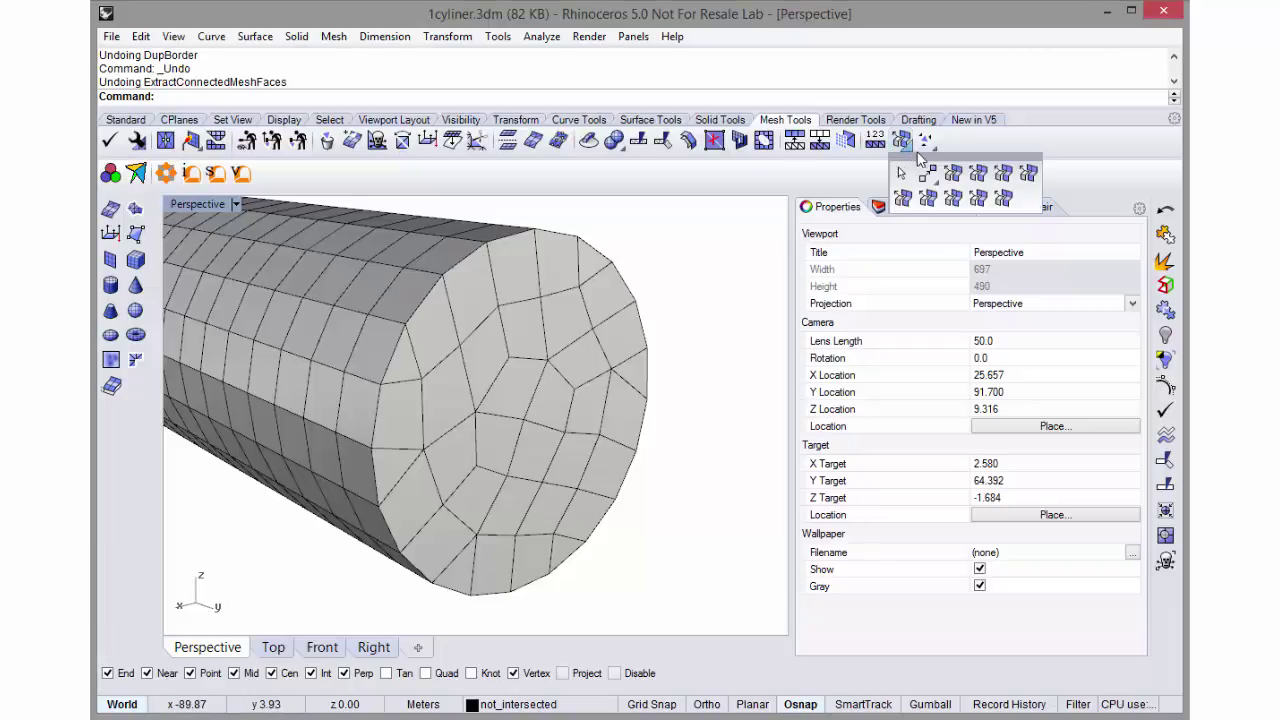
{"action": "left_click", "coordinate": [976, 175]}
{"action": "left_click", "coordinate": [425, 400]}
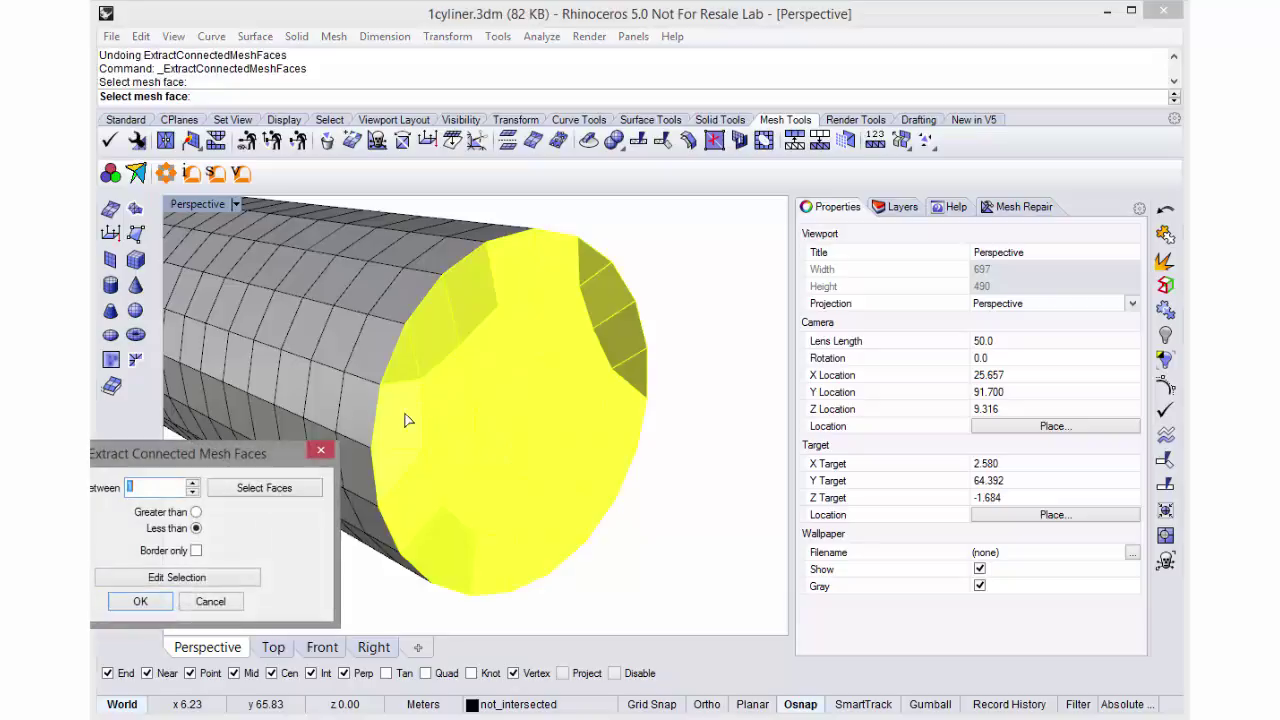
{"action": "left_click", "coordinate": [140, 601]}
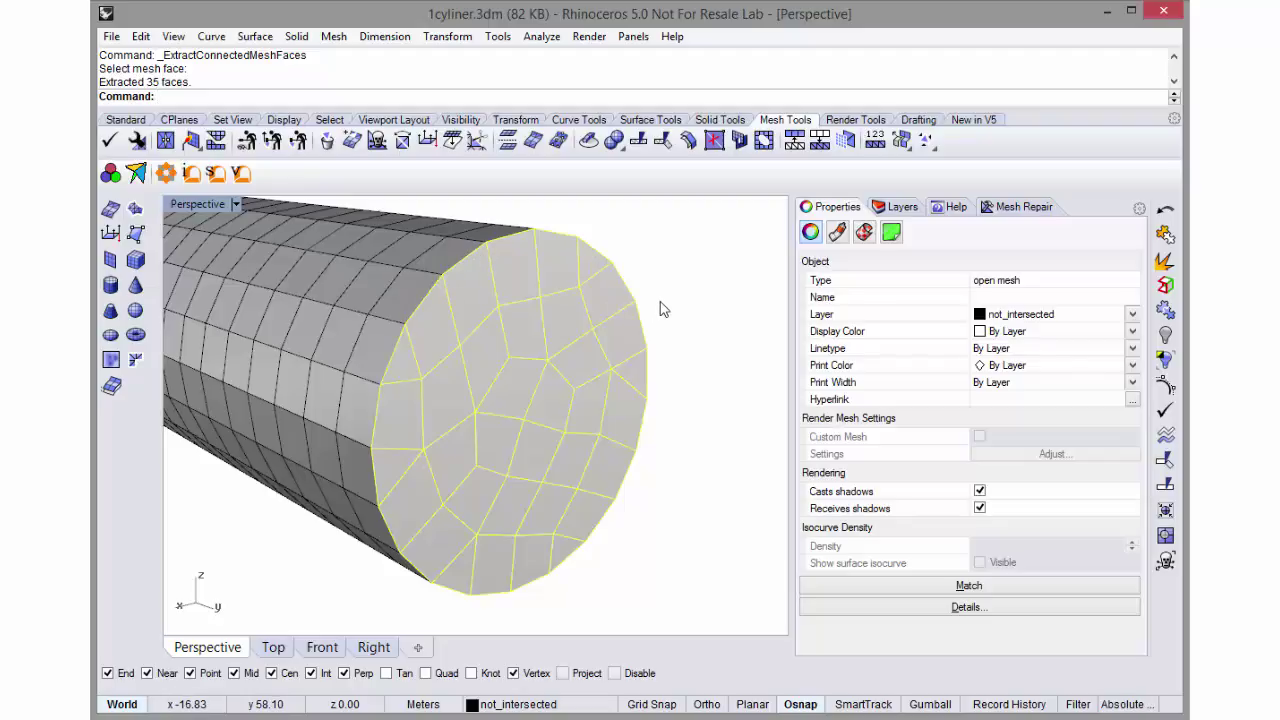
Run DupBorder on the end cap, then select the closed border curve and toggle its control points
{"action": "type", "text": "DupBorder"}
{"action": "key", "text": "Return"}
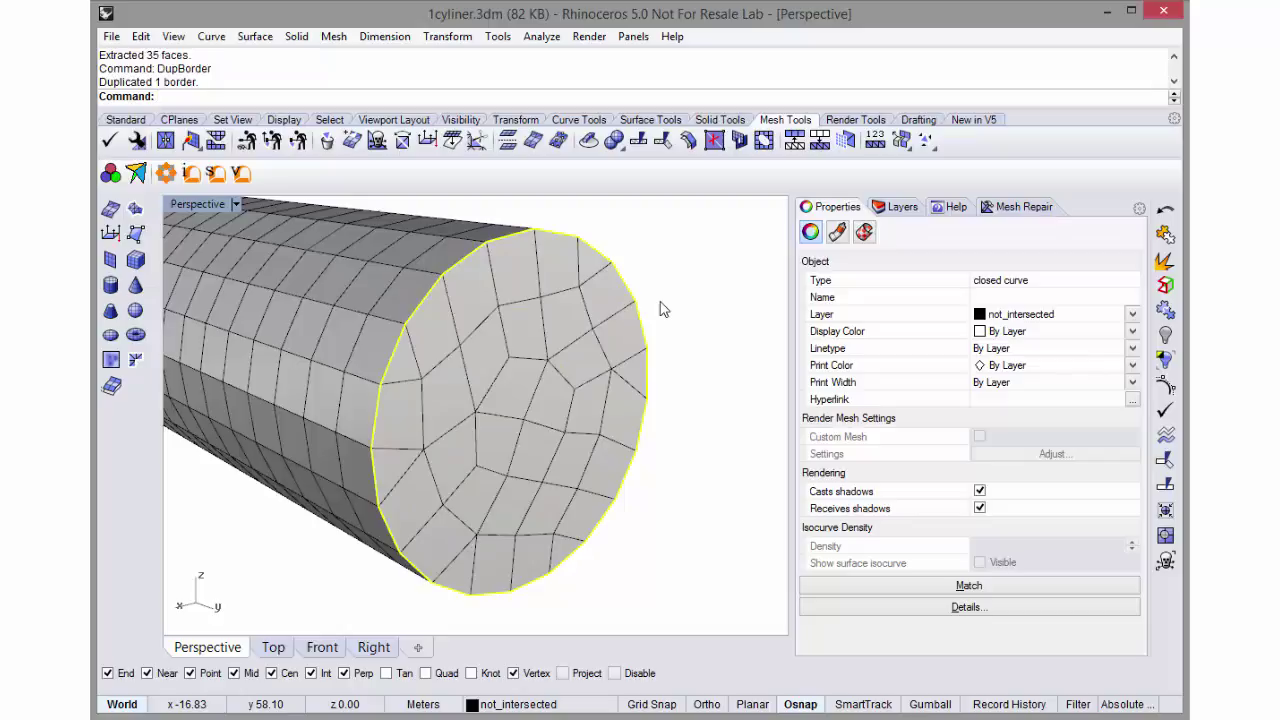
{"action": "left_click", "coordinate": [729, 292]}
{"action": "left_click", "coordinate": [586, 343]}
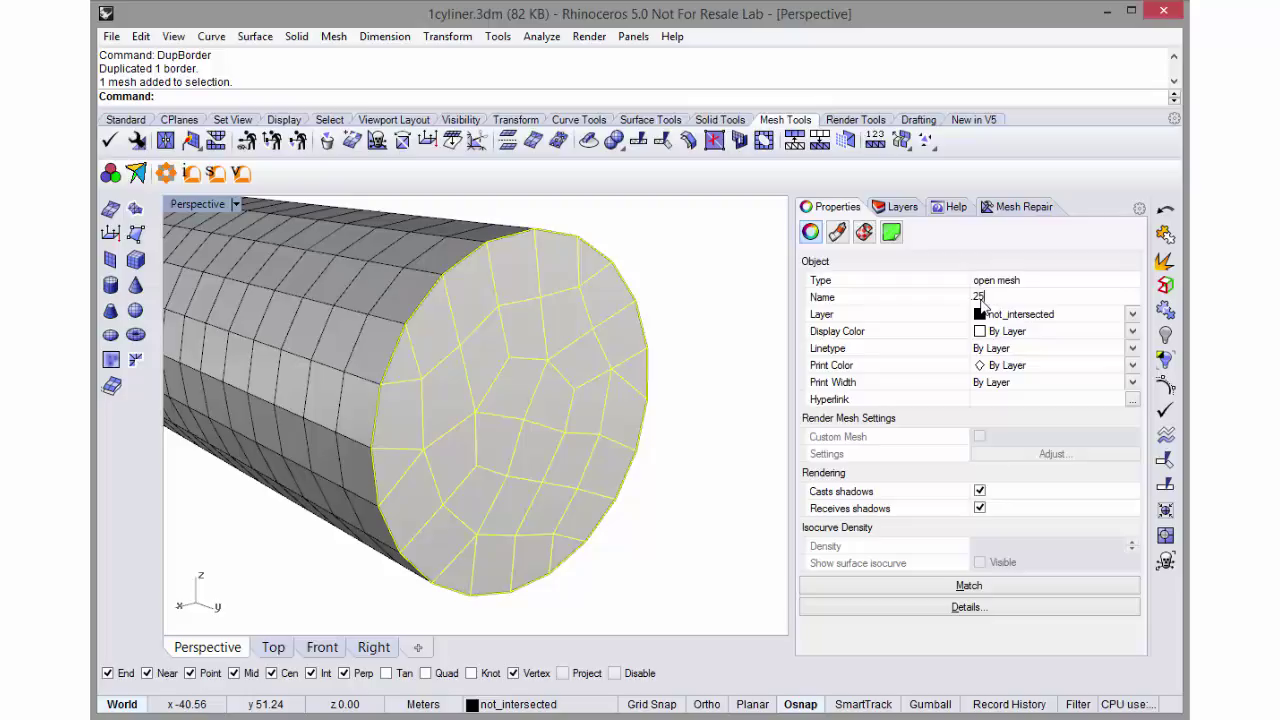
{"action": "left_click", "coordinate": [707, 318]}
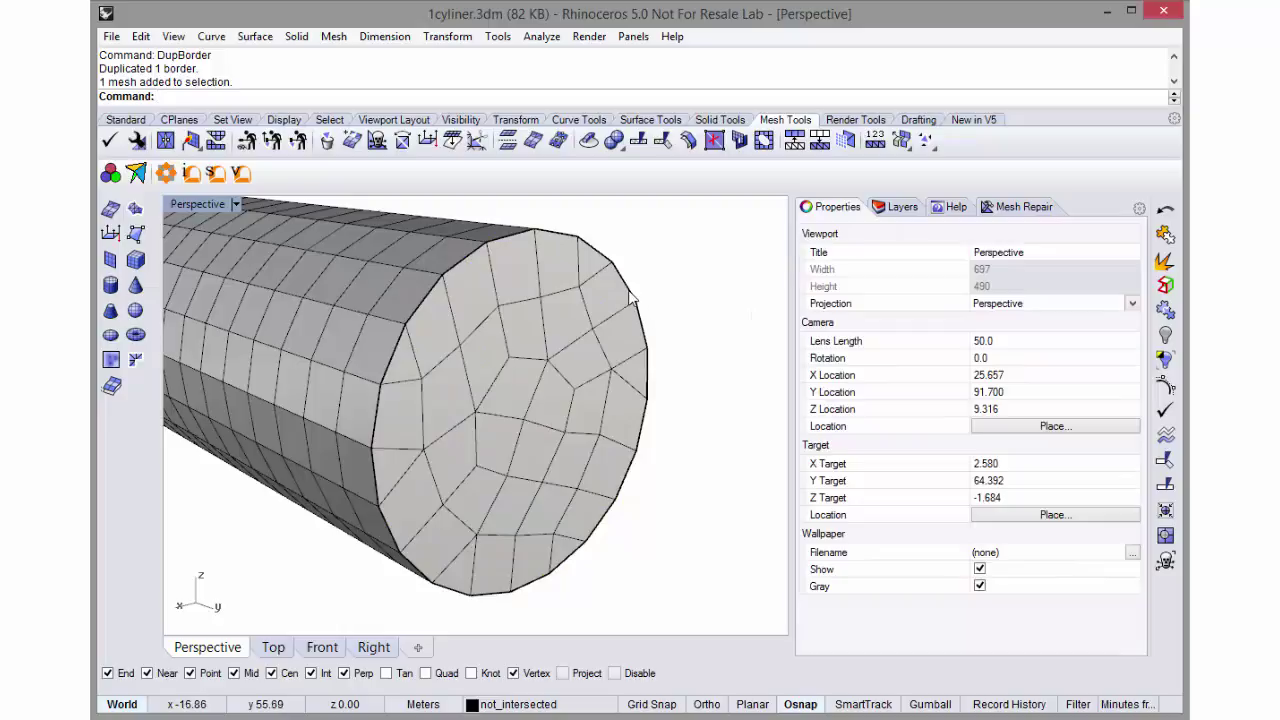
{"action": "left_click", "coordinate": [628, 289]}
{"action": "left_click", "coordinate": [680, 337]}
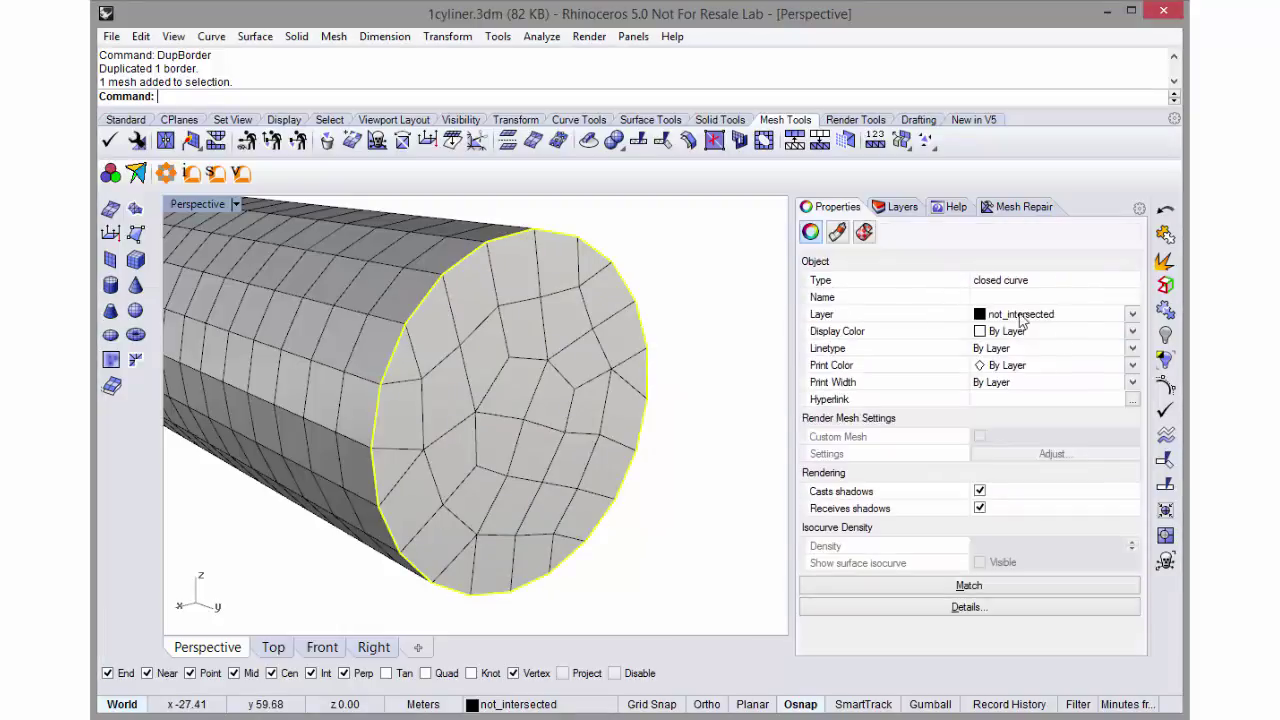
{"action": "left_click", "coordinate": [1165, 385]}
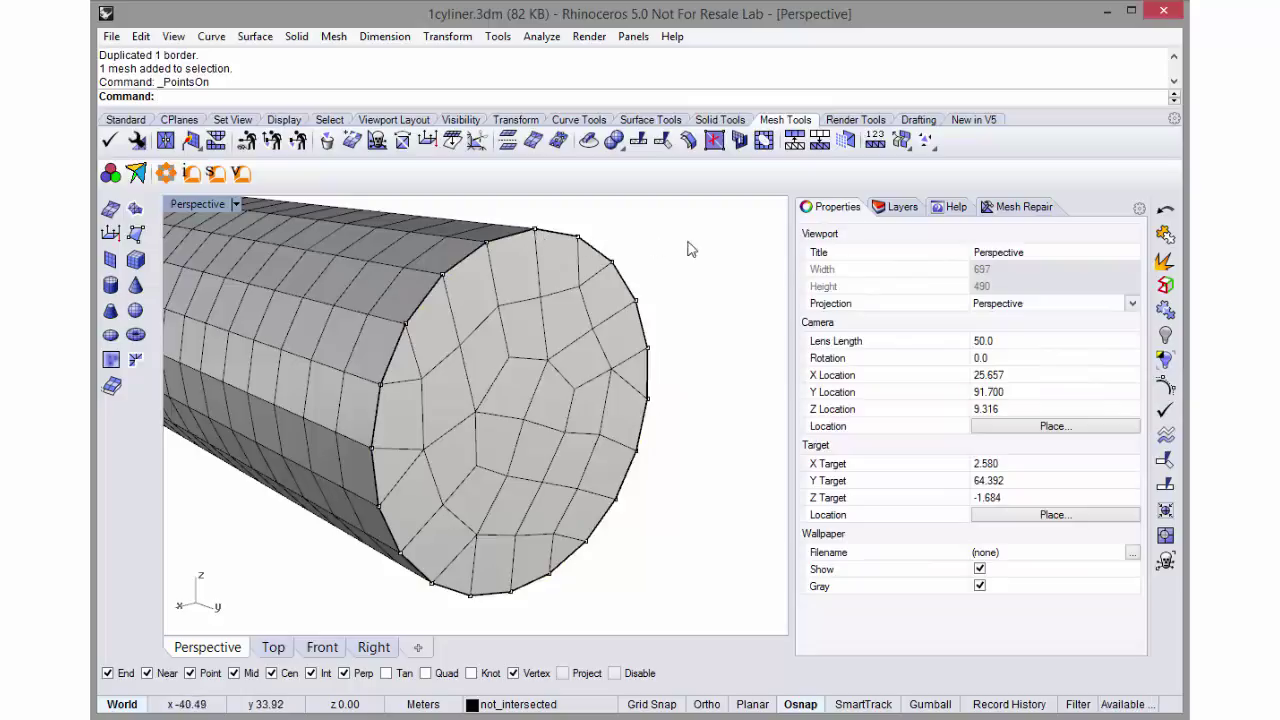
{"action": "right_click", "coordinate": [1165, 385]}
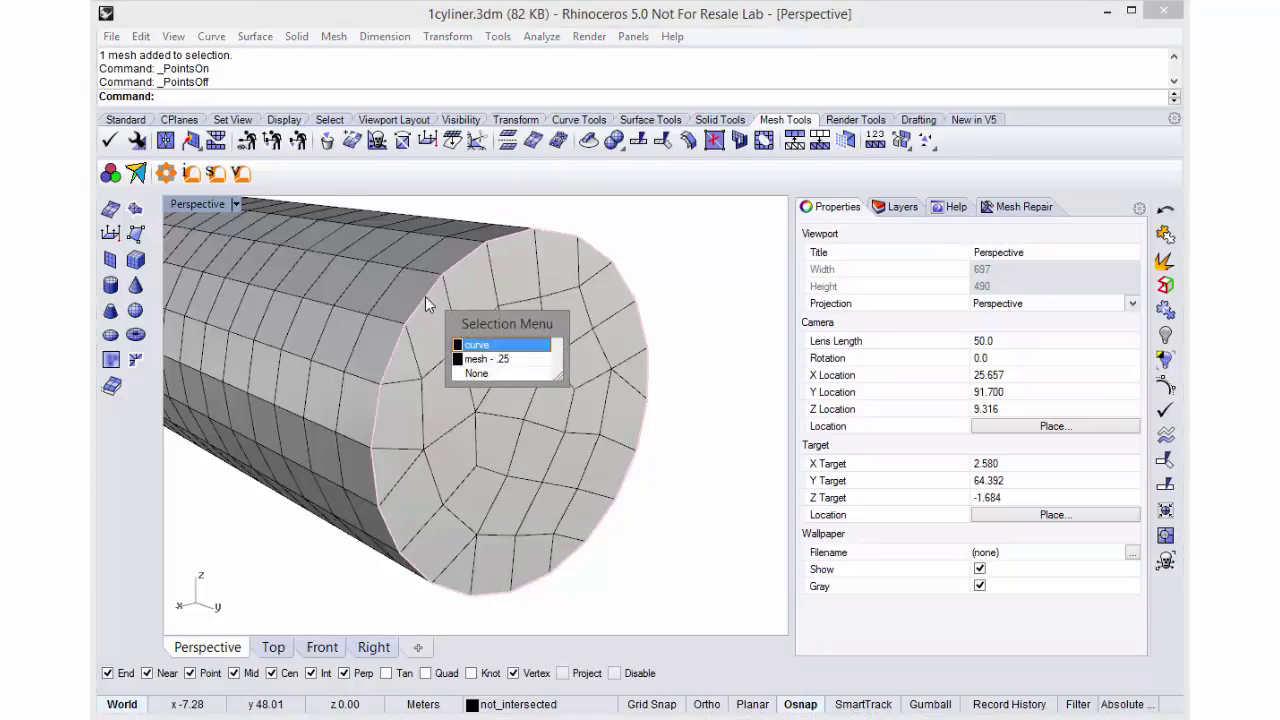
Remesh the border curve and end-cap mesh with Griddle GSurf using the default edge length 2
{"action": "left_click", "coordinate": [463, 345]}
{"action": "left_click", "coordinate": [449, 368], "text": "shift"}
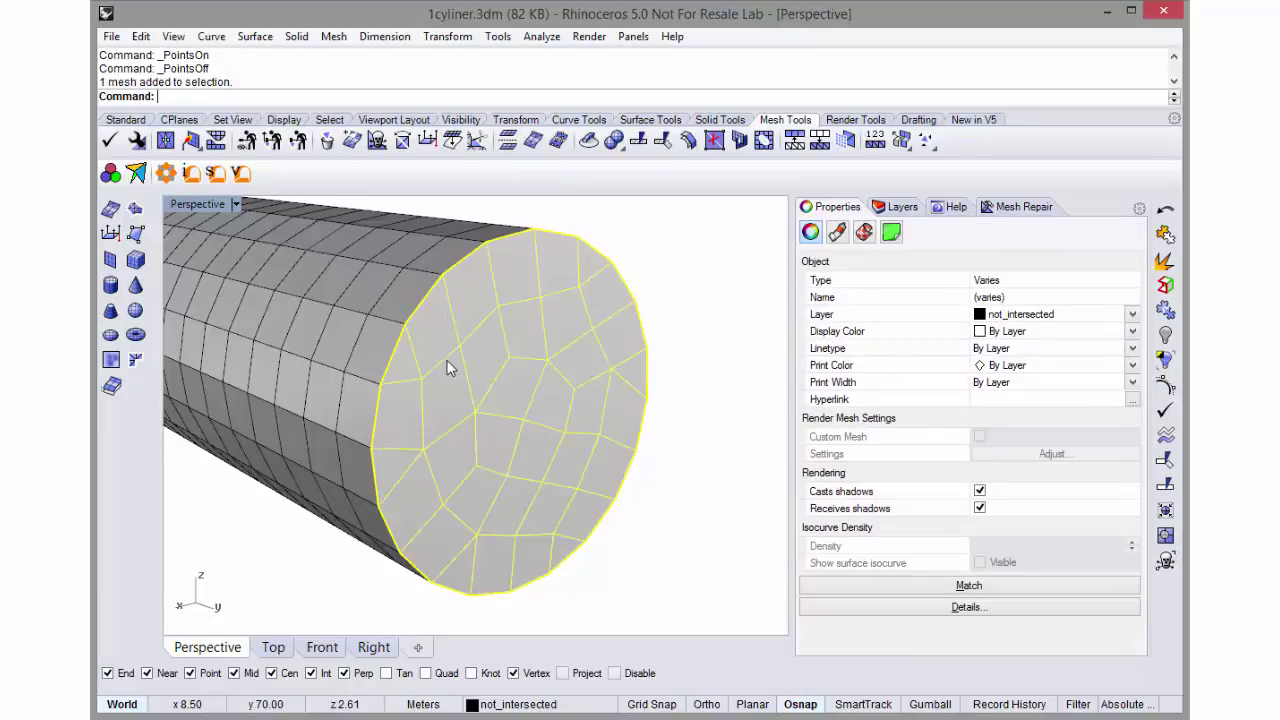
{"action": "left_click", "coordinate": [214, 176]}
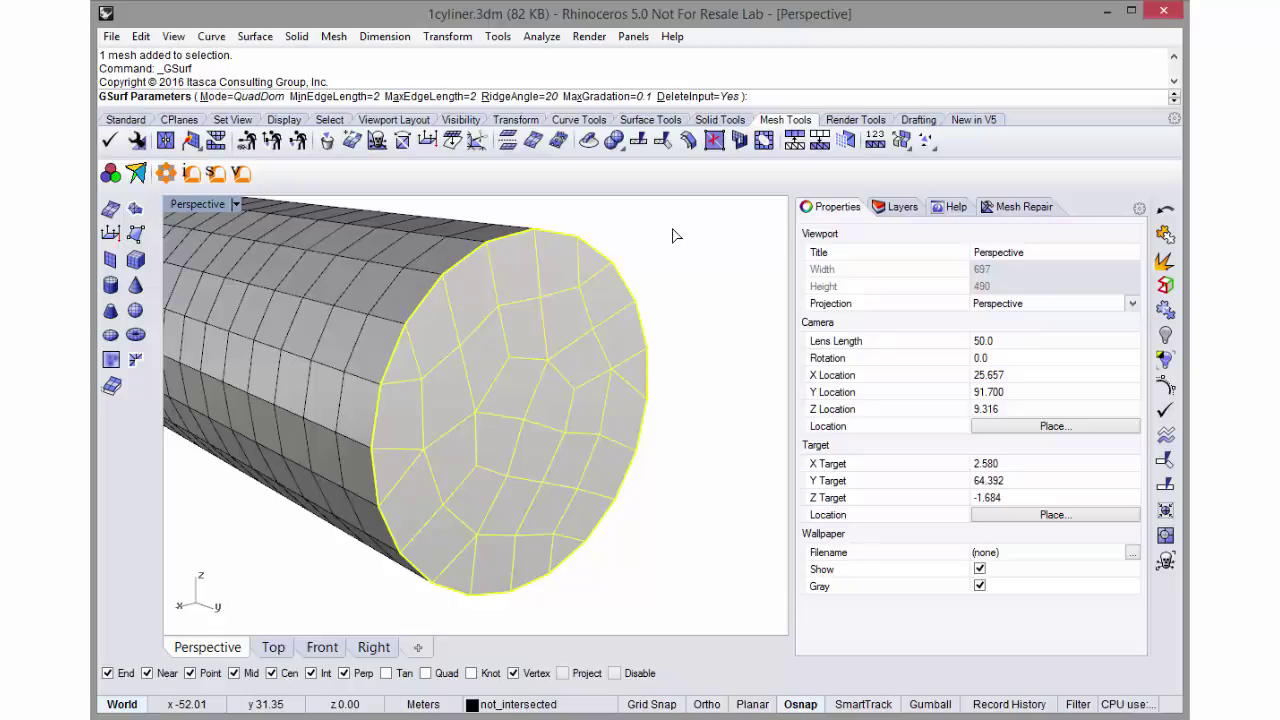
{"action": "key", "text": "Return"}
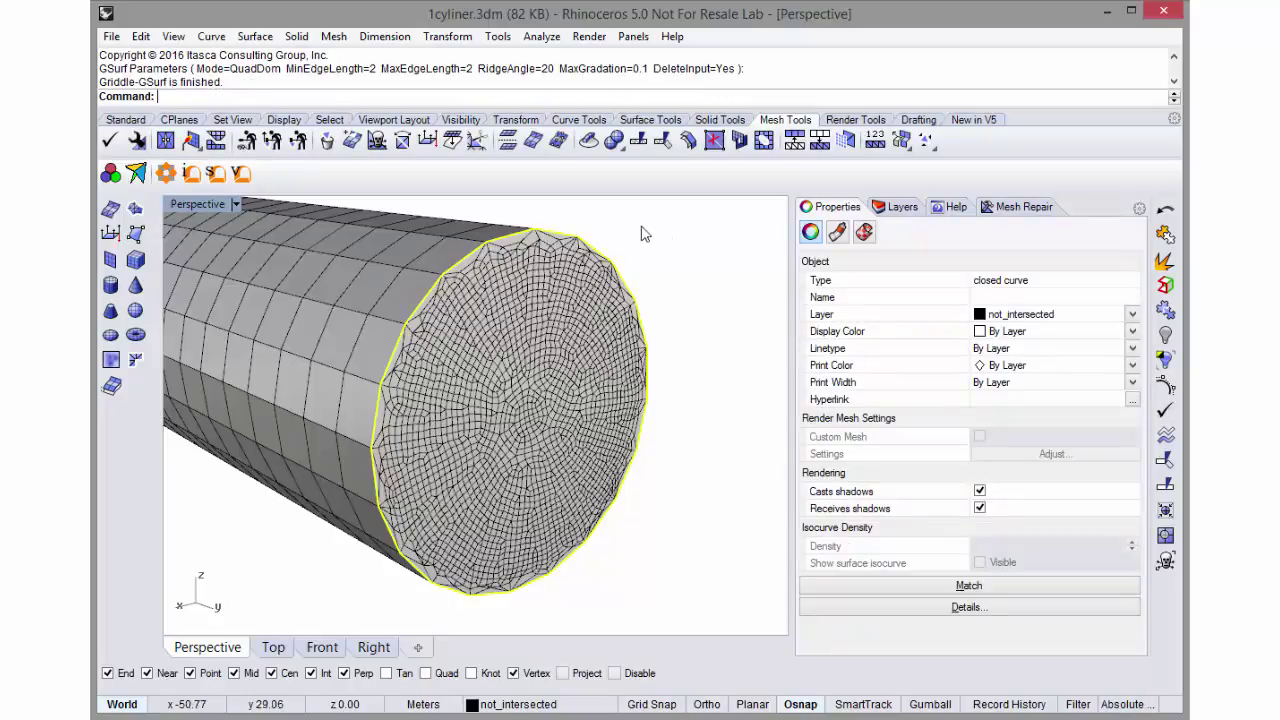
Delete the border curve, check the result, and undo back to the coarse end-cap mesh
{"action": "left_click", "coordinate": [652, 240]}
{"action": "left_click", "coordinate": [530, 245]}
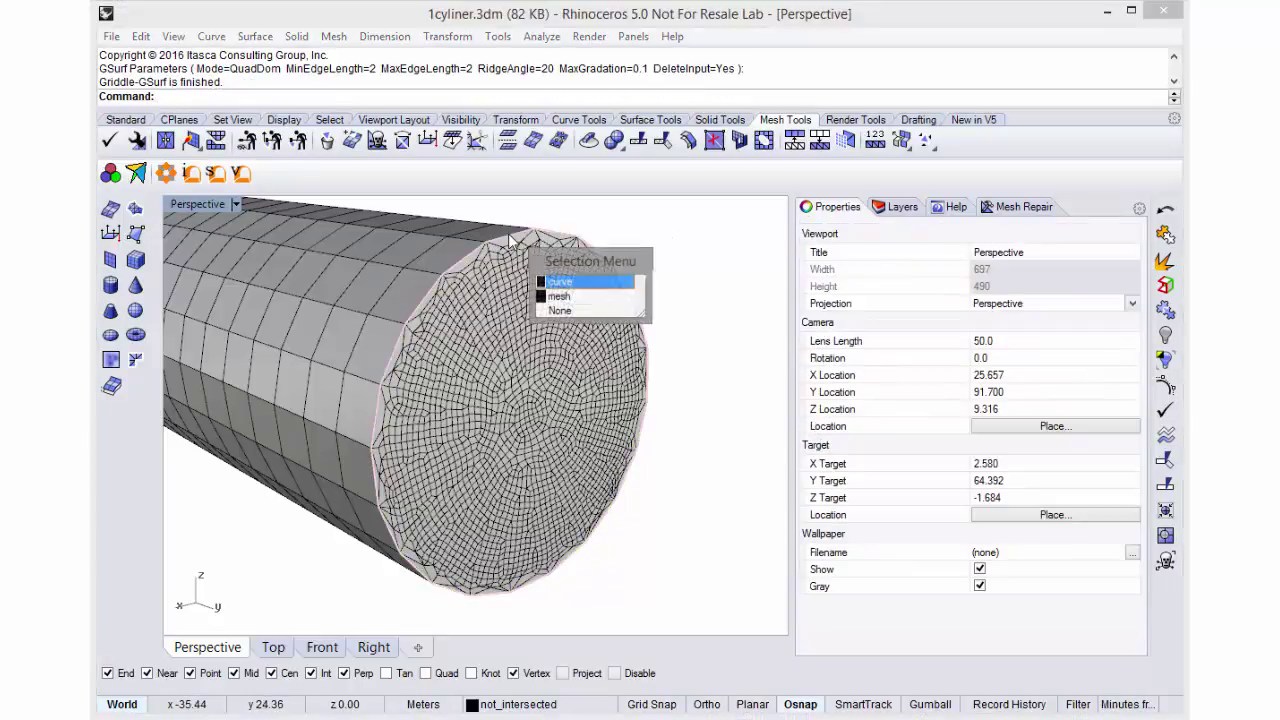
{"action": "left_click", "coordinate": [560, 278]}
{"action": "key", "text": "Delete"}
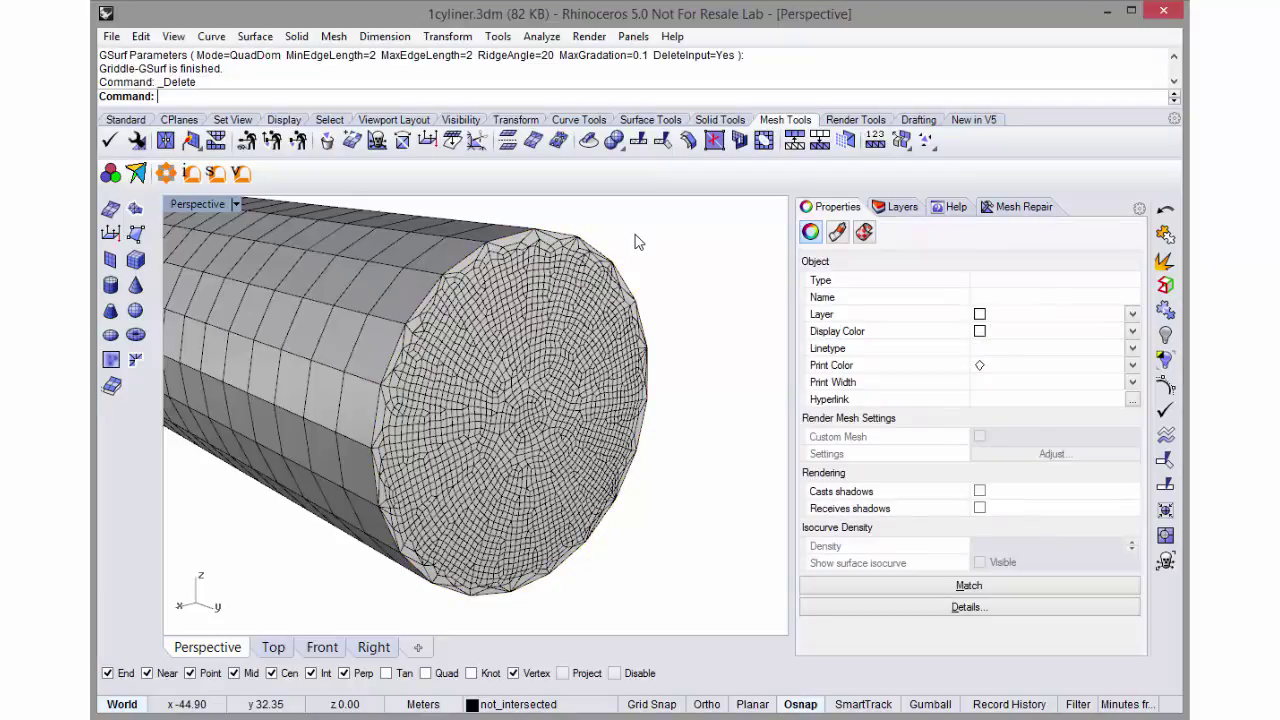
{"action": "scroll", "coordinate": [513, 274], "scroll_direction": "up", "scroll_amount": 5}
{"action": "scroll", "coordinate": [513, 274], "scroll_direction": "down", "scroll_amount": 5}
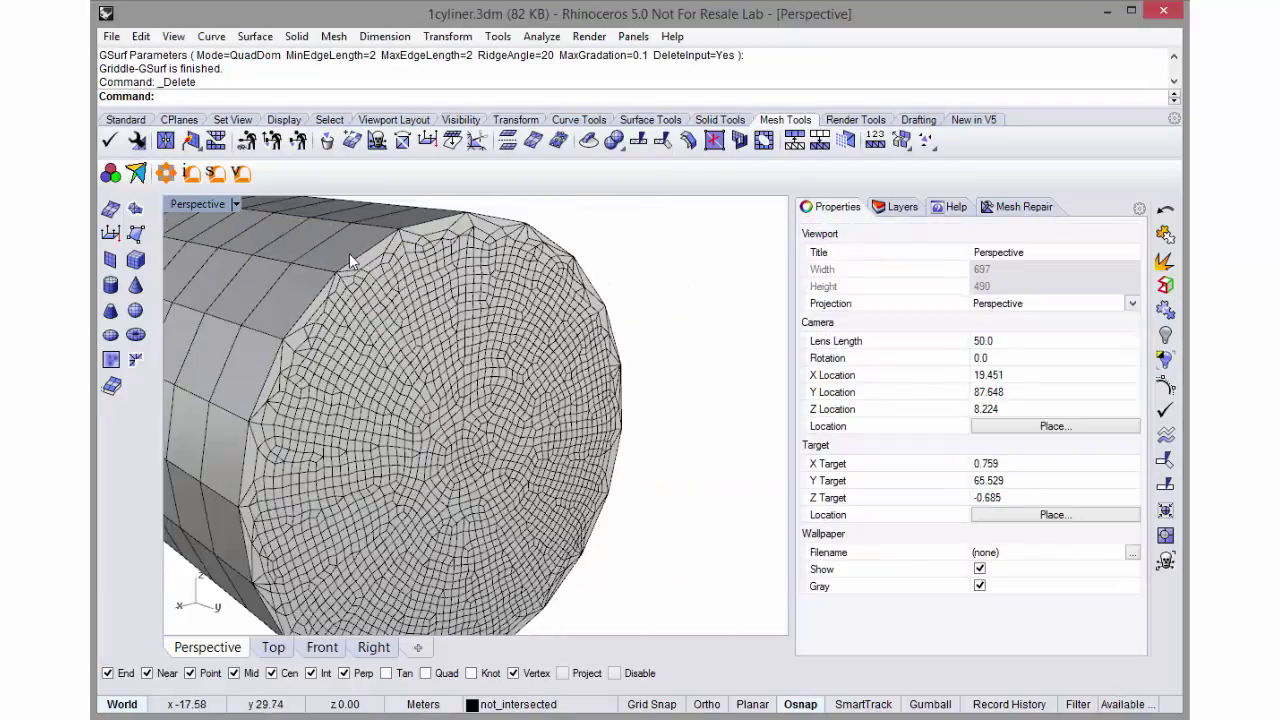
{"action": "scroll", "coordinate": [375, 276], "scroll_direction": "down", "scroll_amount": 2}
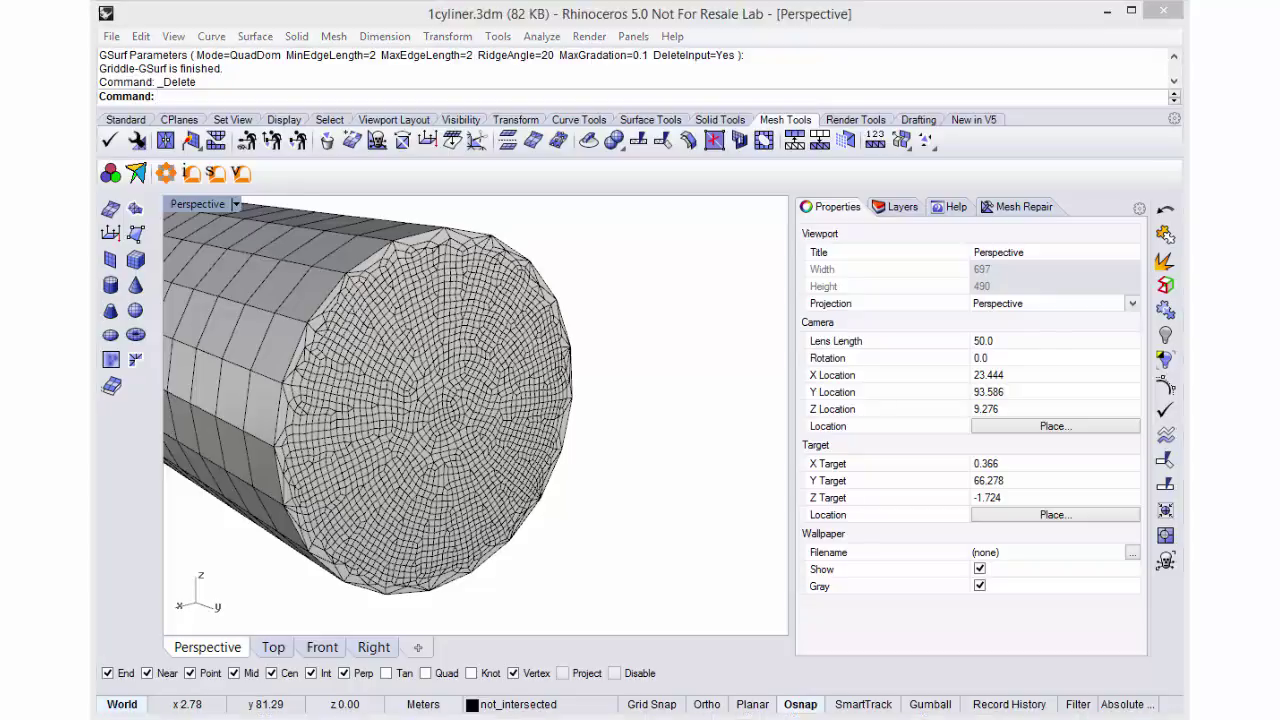
{"action": "key", "text": "ctrl+z"}
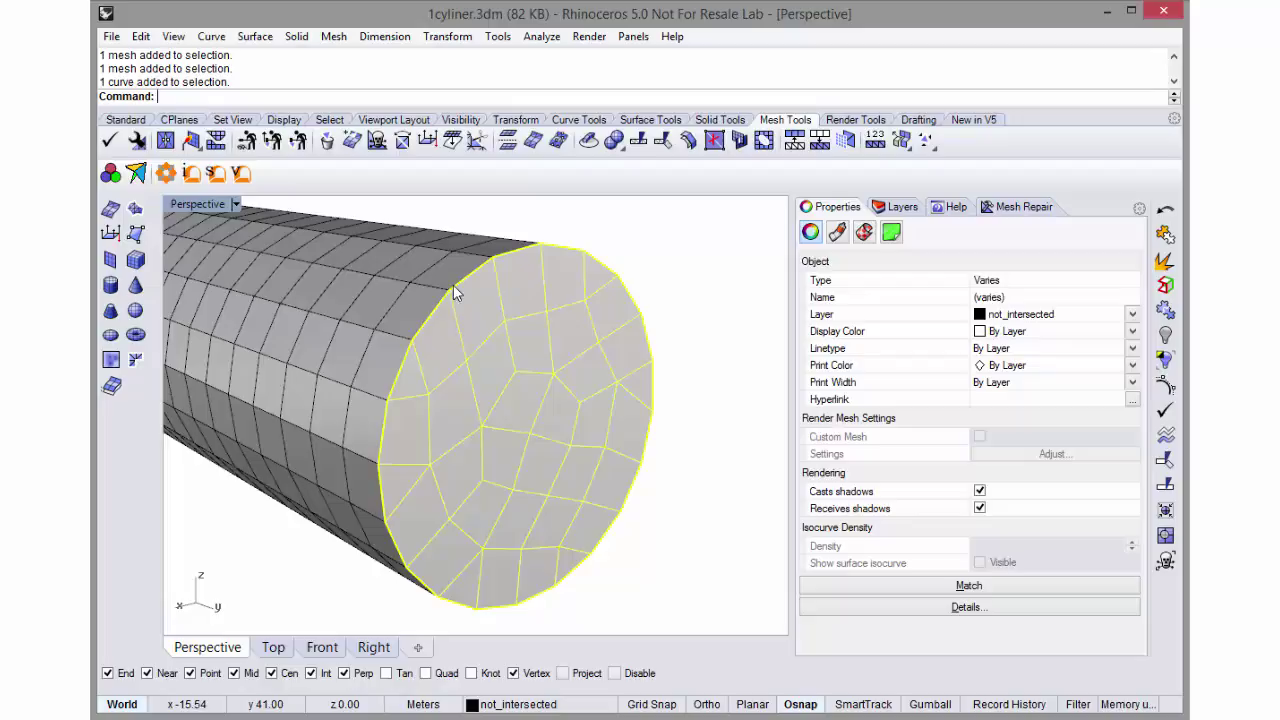
Rerun Griddle GSurf on the end cap with Mode switched from QuadDom to Tri
{"action": "left_click", "coordinate": [189, 178]}
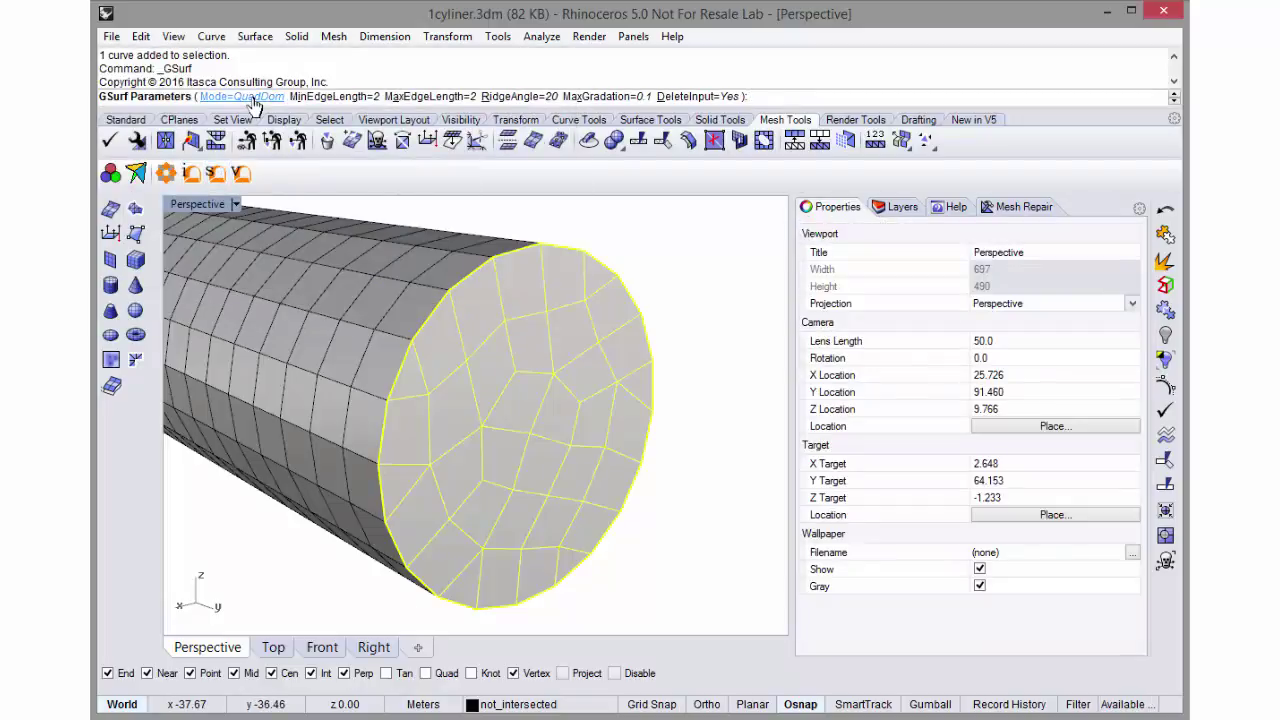
{"action": "left_click", "coordinate": [253, 98]}
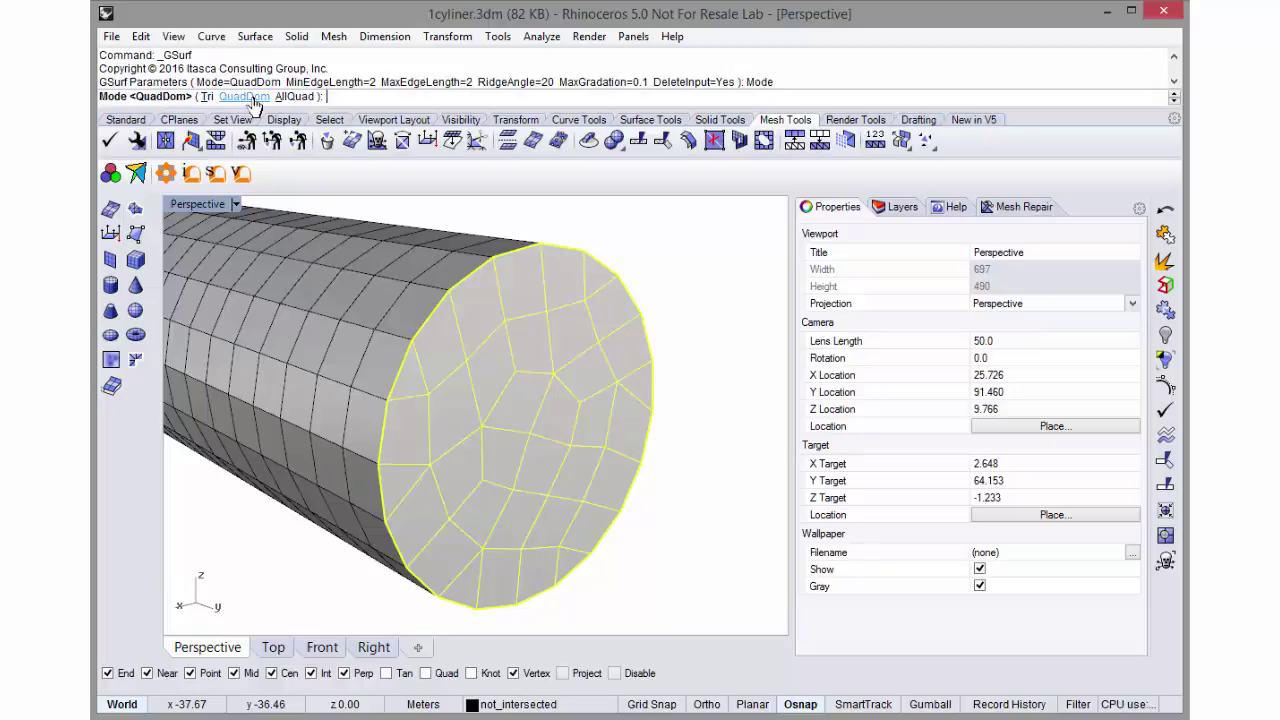
{"action": "left_click", "coordinate": [192, 97]}
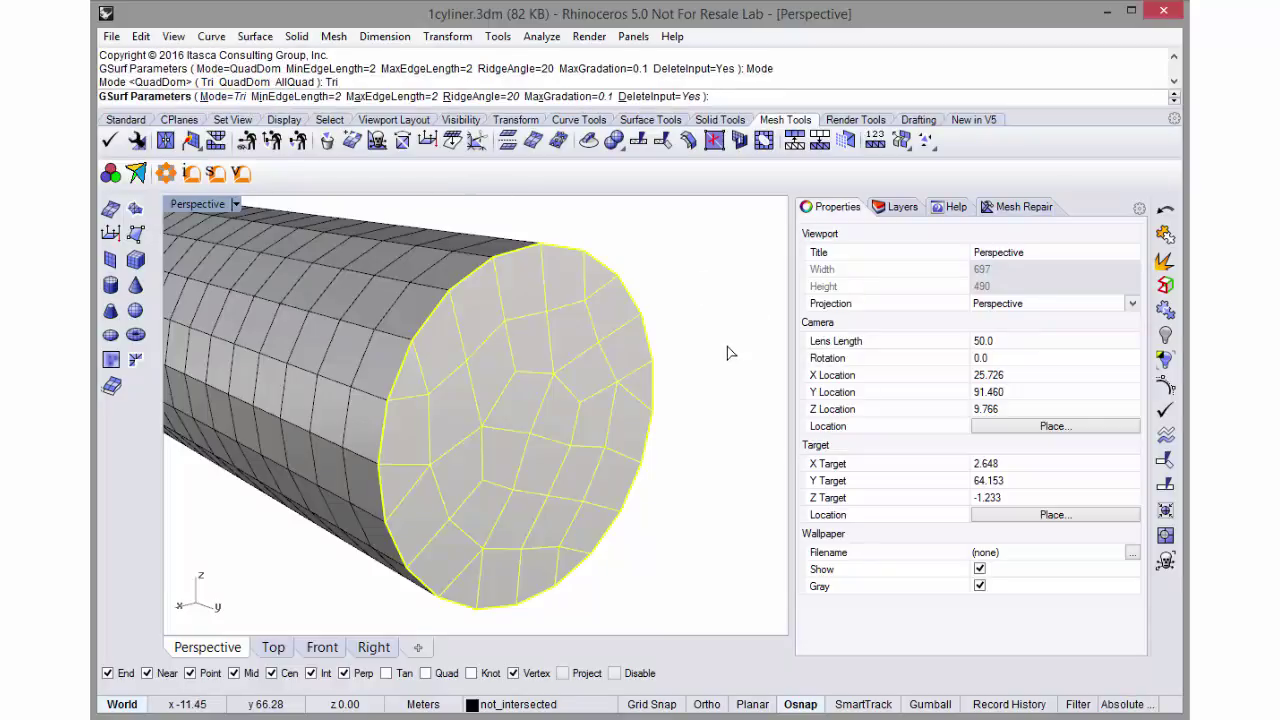
{"action": "key", "text": "Return"}
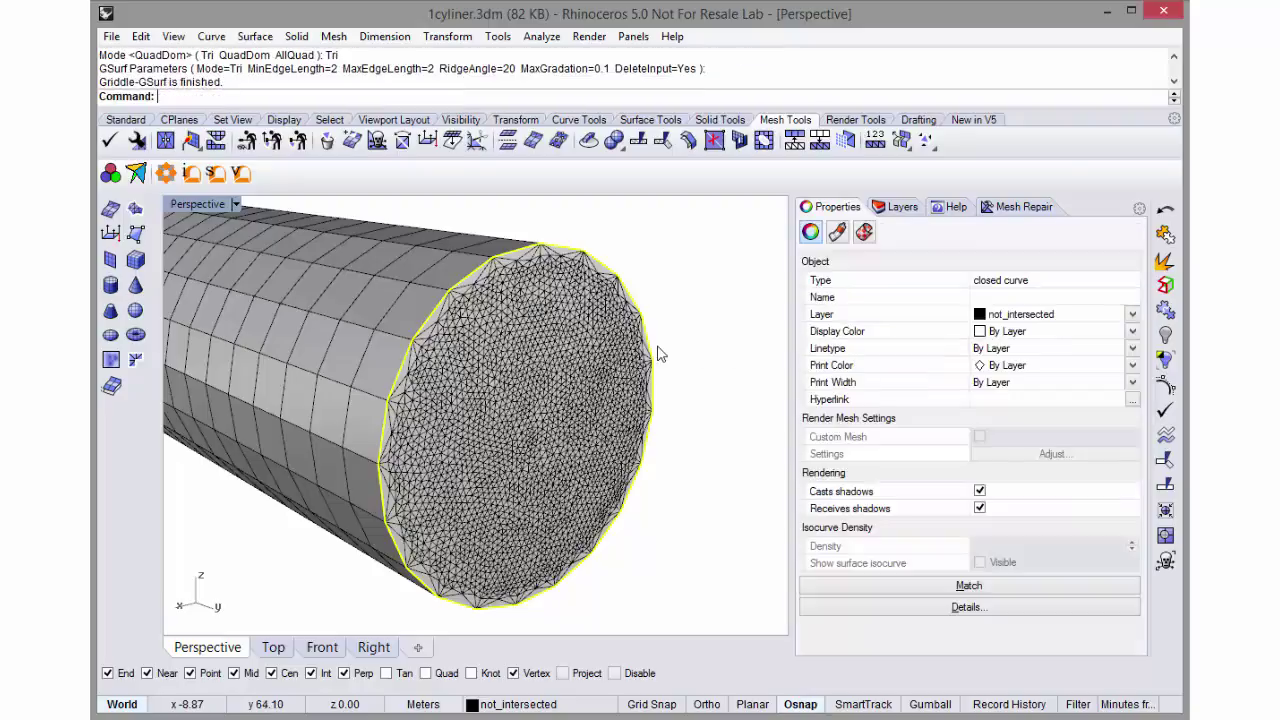
Zoom in to inspect the triangular end-cap mesh, then zoom back out
{"action": "scroll", "coordinate": [460, 313], "scroll_direction": "up", "scroll_amount": 5}
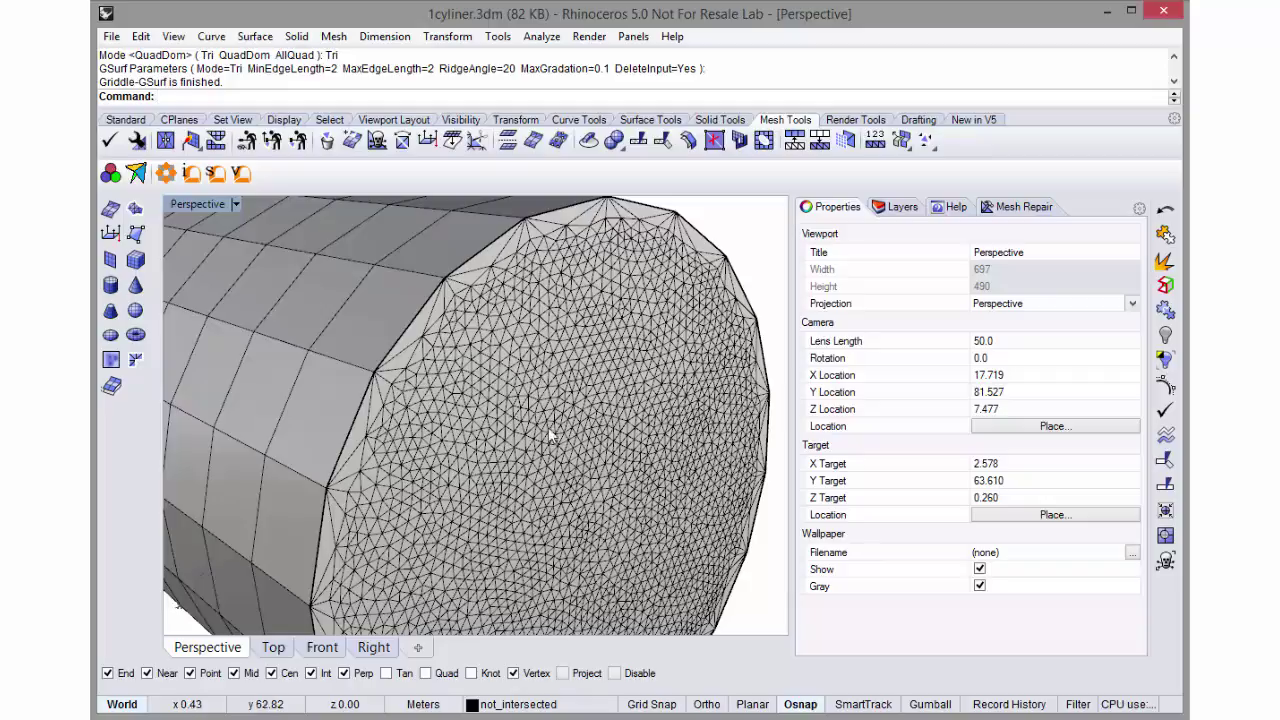
{"action": "scroll", "coordinate": [577, 432], "scroll_direction": "down", "scroll_amount": 3}
{"action": "scroll", "coordinate": [577, 432], "scroll_direction": "down", "scroll_amount": 3}
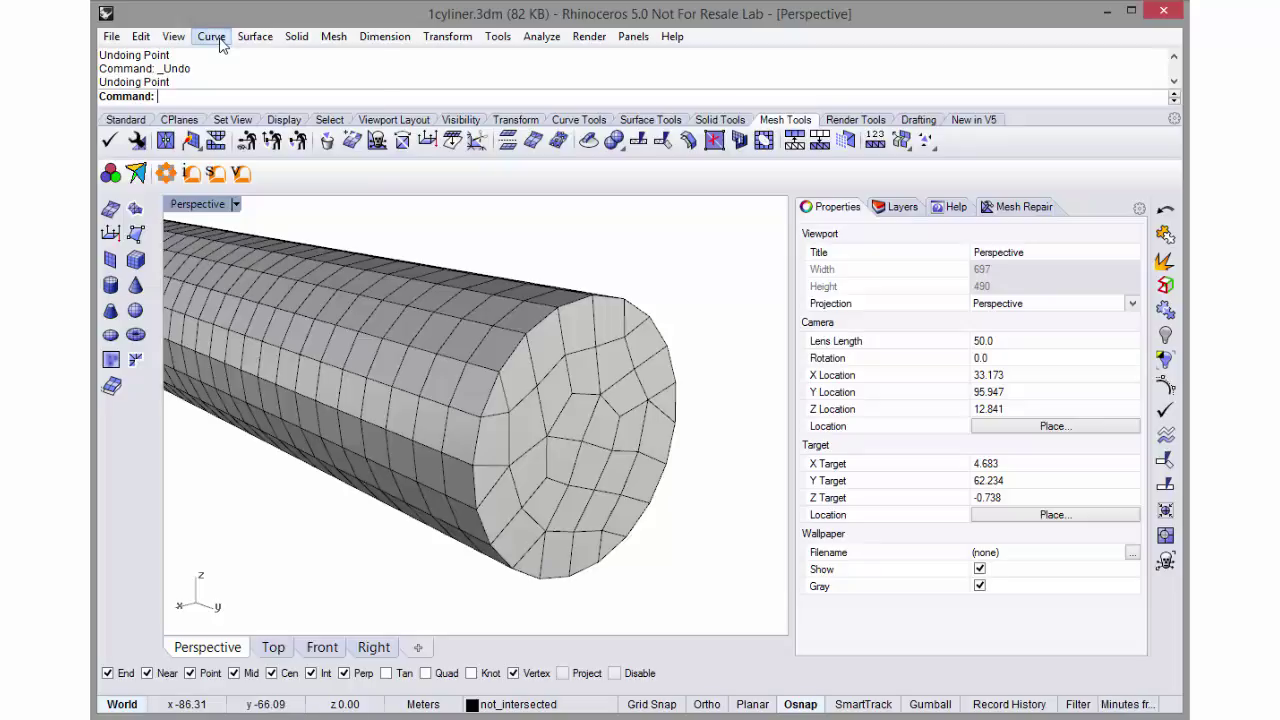
Place a single point snapped to a vertex on the cylinder's side
{"action": "left_click", "coordinate": [219, 40]}
{"action": "mouse_move", "coordinate": [243, 62]}
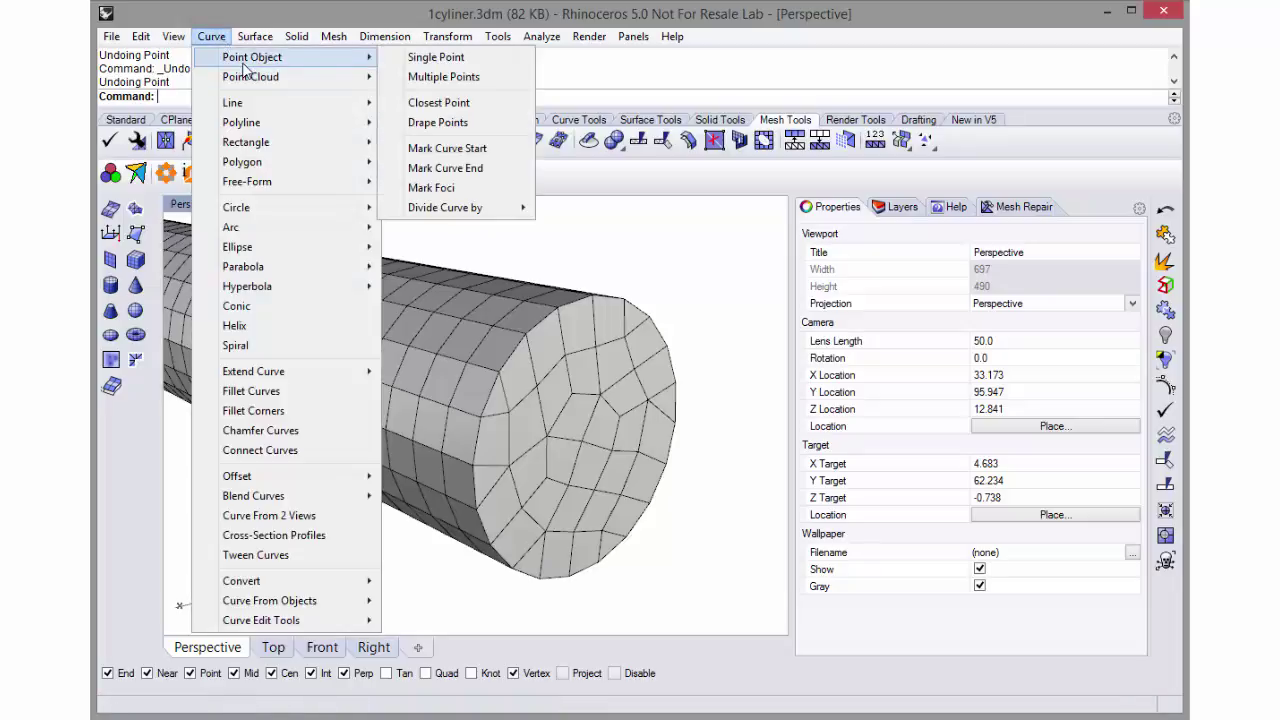
{"action": "left_click", "coordinate": [420, 60]}
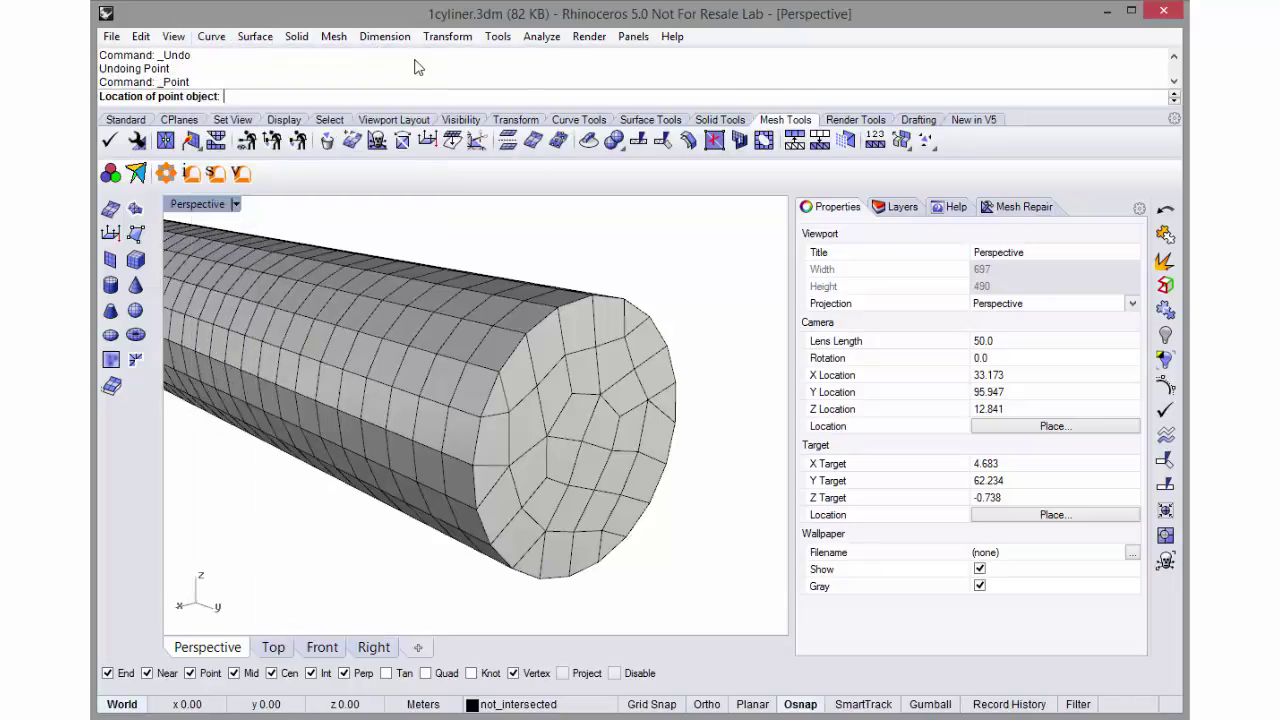
{"action": "left_click", "coordinate": [435, 356]}
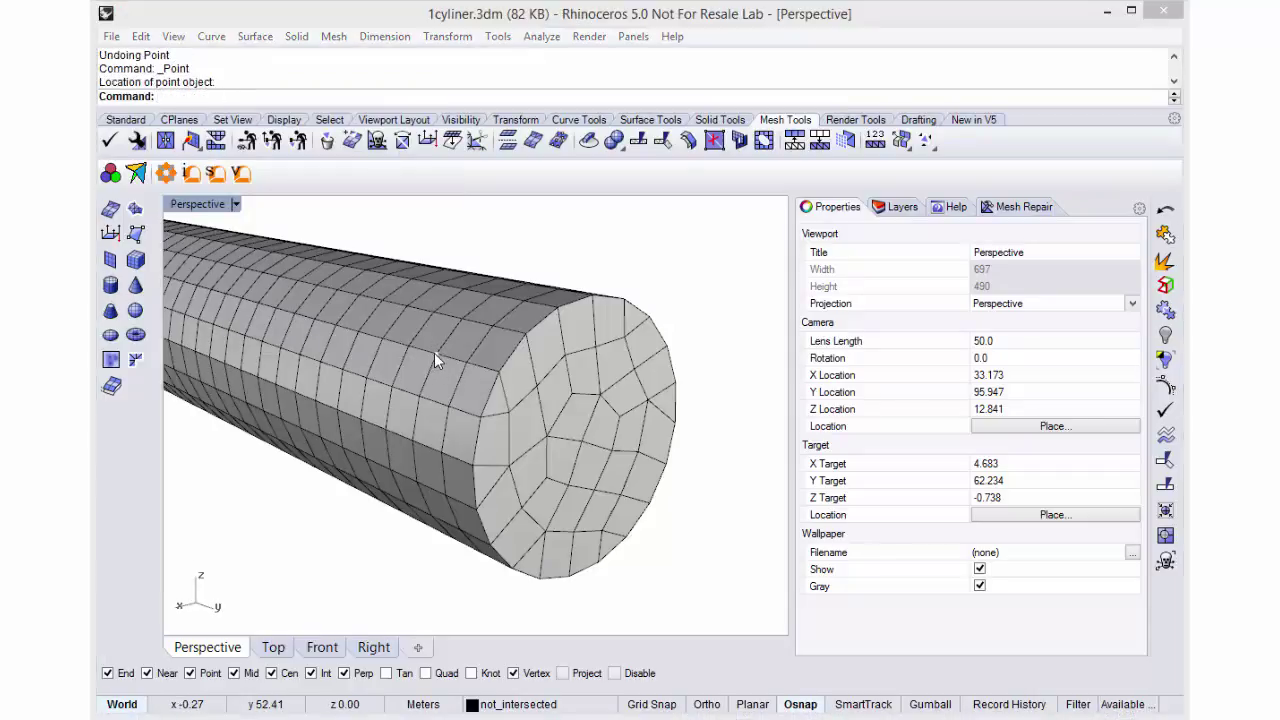
{"action": "left_click", "coordinate": [434, 352]}
Name the new point .25 in Properties, matching the end cap
{"action": "left_click", "coordinate": [468, 399]}
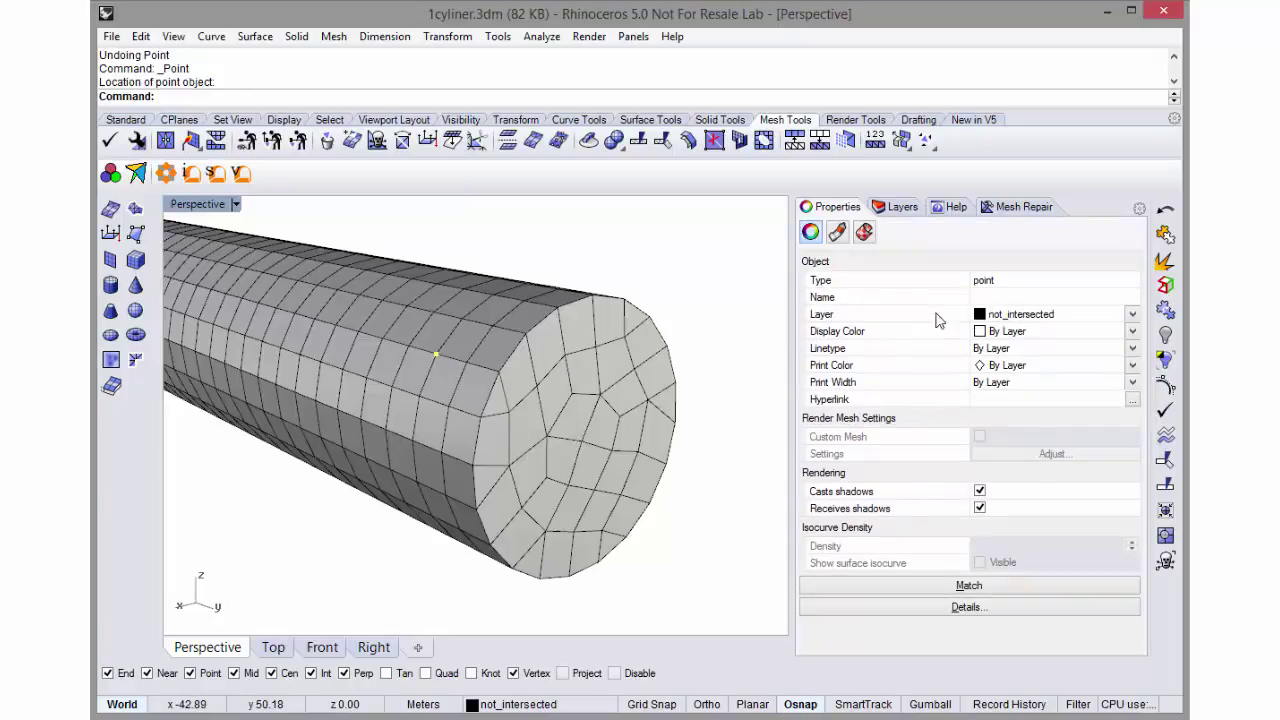
{"action": "left_click", "coordinate": [981, 299]}
{"action": "key", "text": "Return"}
{"action": "left_click", "coordinate": [700, 267]}
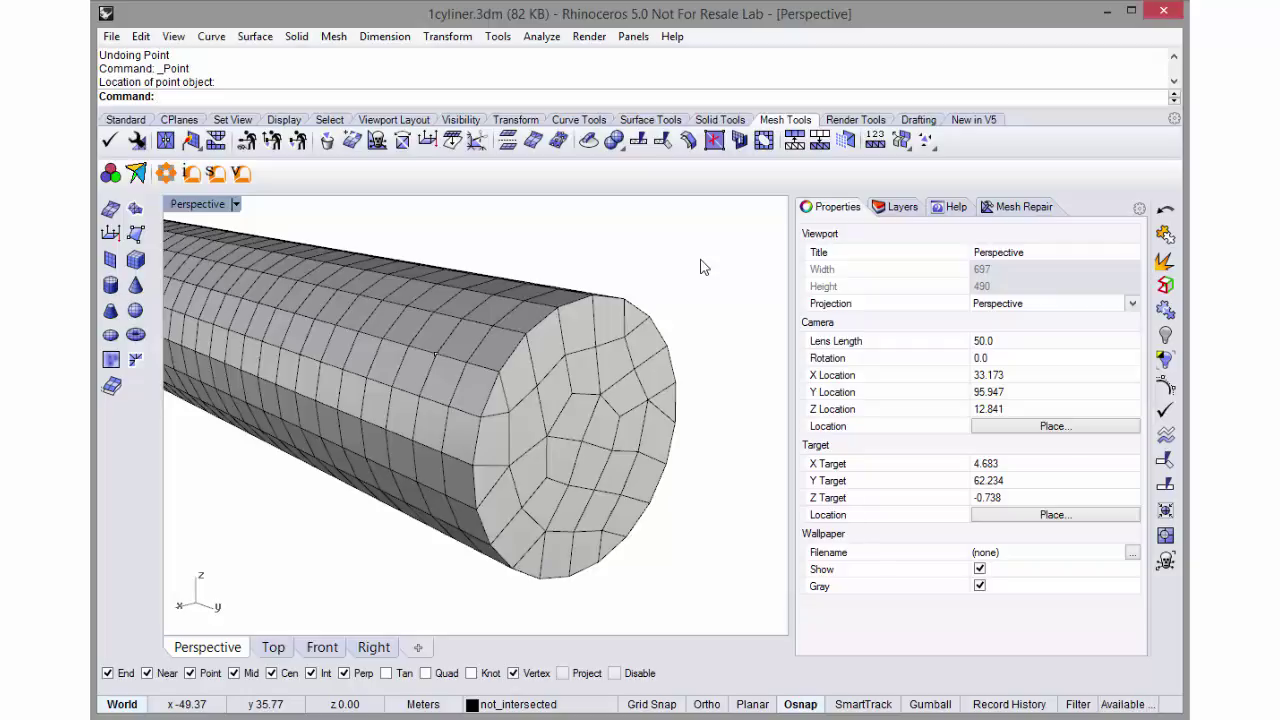
Run Griddle GSurf with default options on the mesh and named point together
{"action": "key", "text": "ctrl+a"}
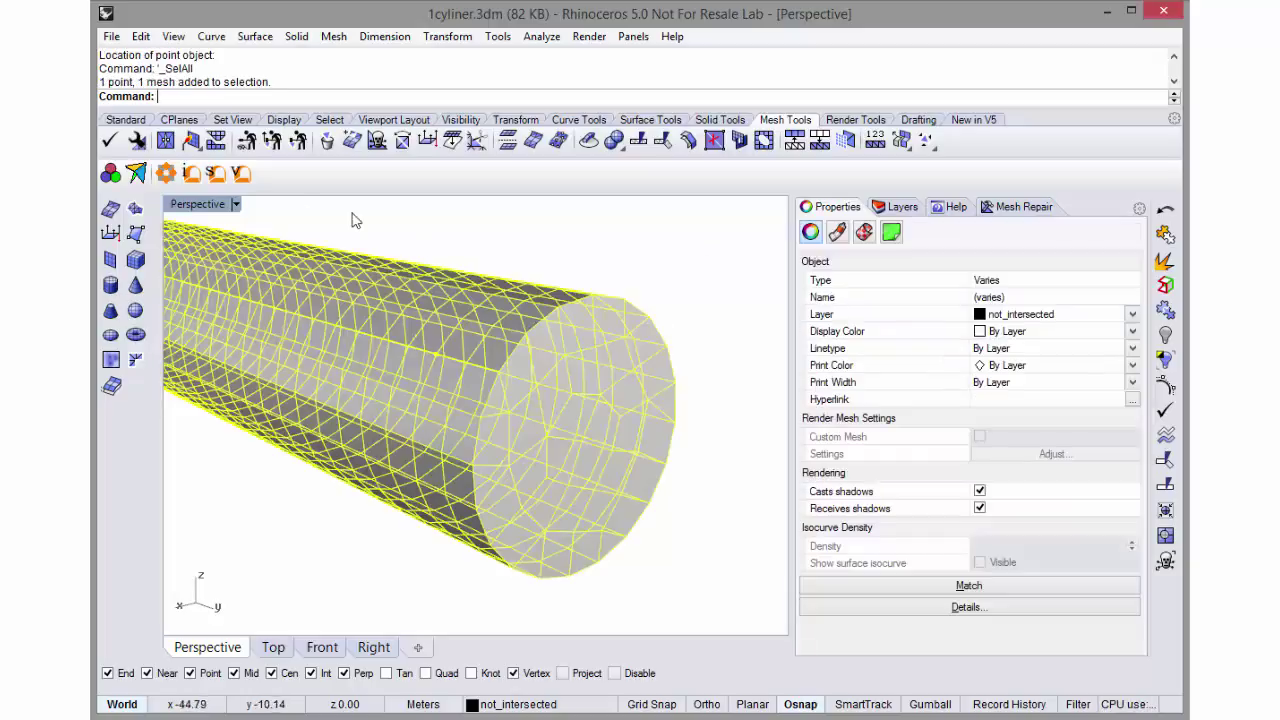
{"action": "left_click", "coordinate": [217, 174]}
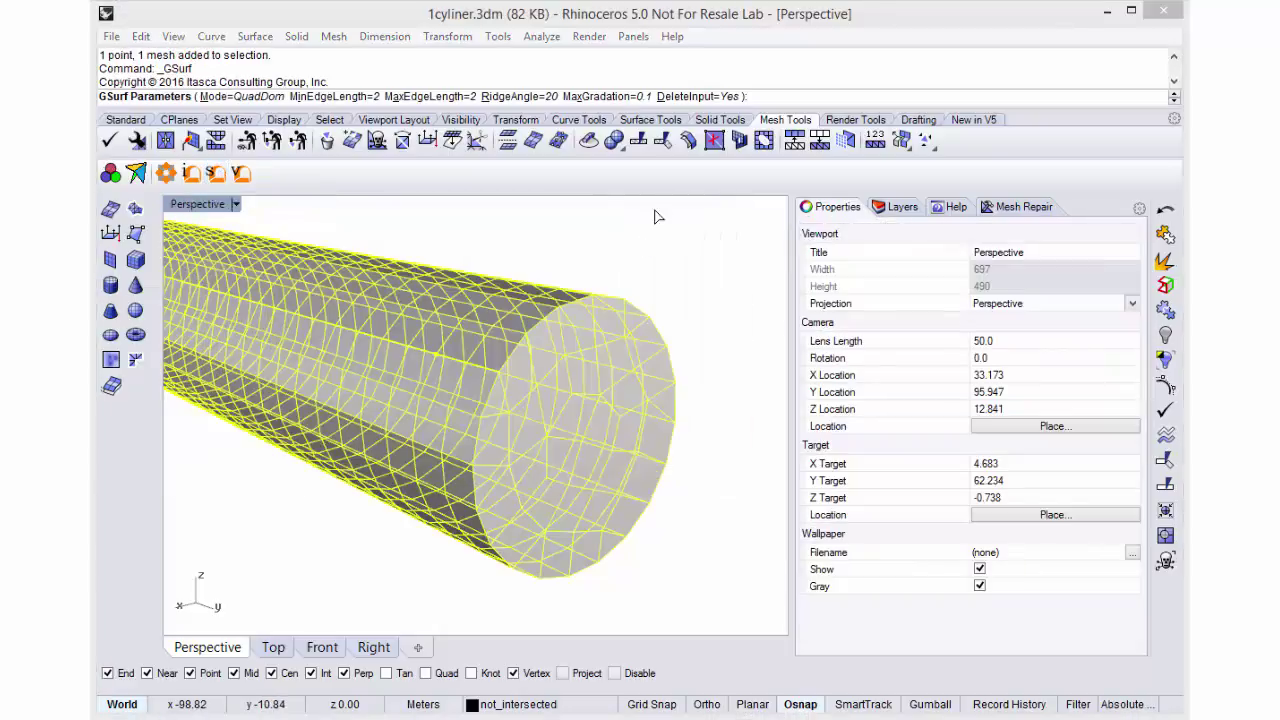
{"action": "key", "text": "Return"}
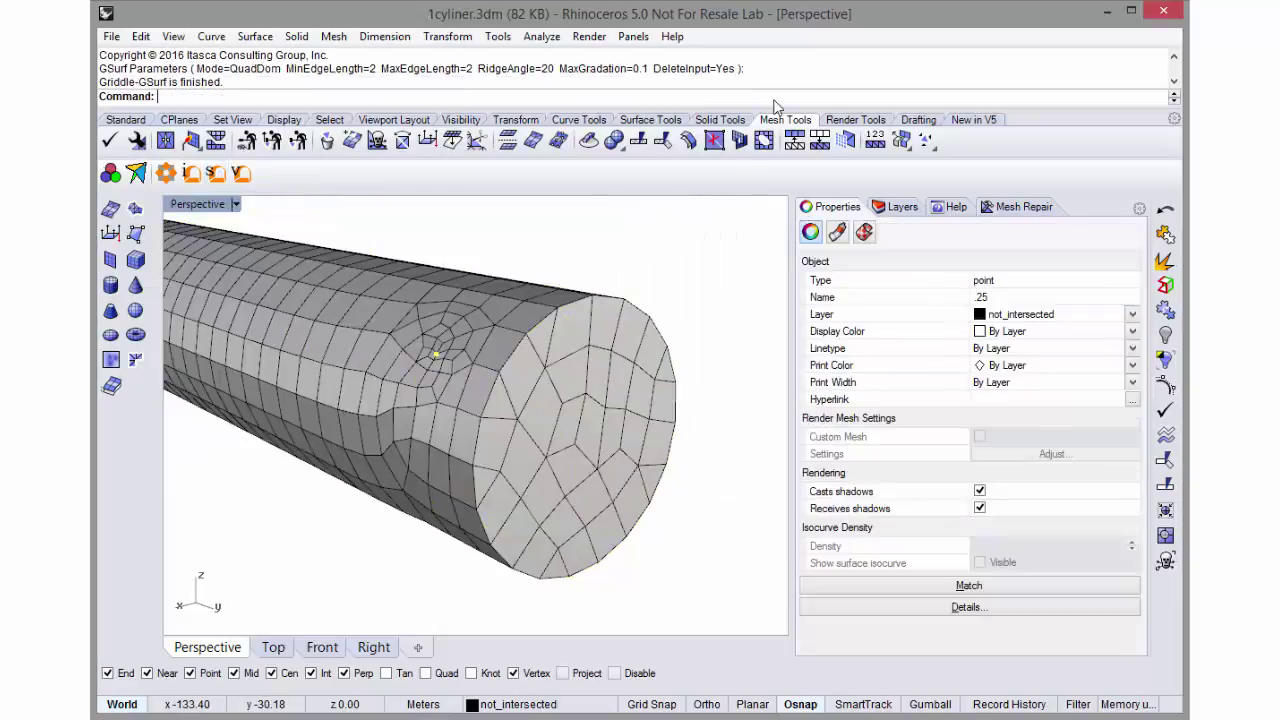
{"action": "left_click", "coordinate": [616, 275]}
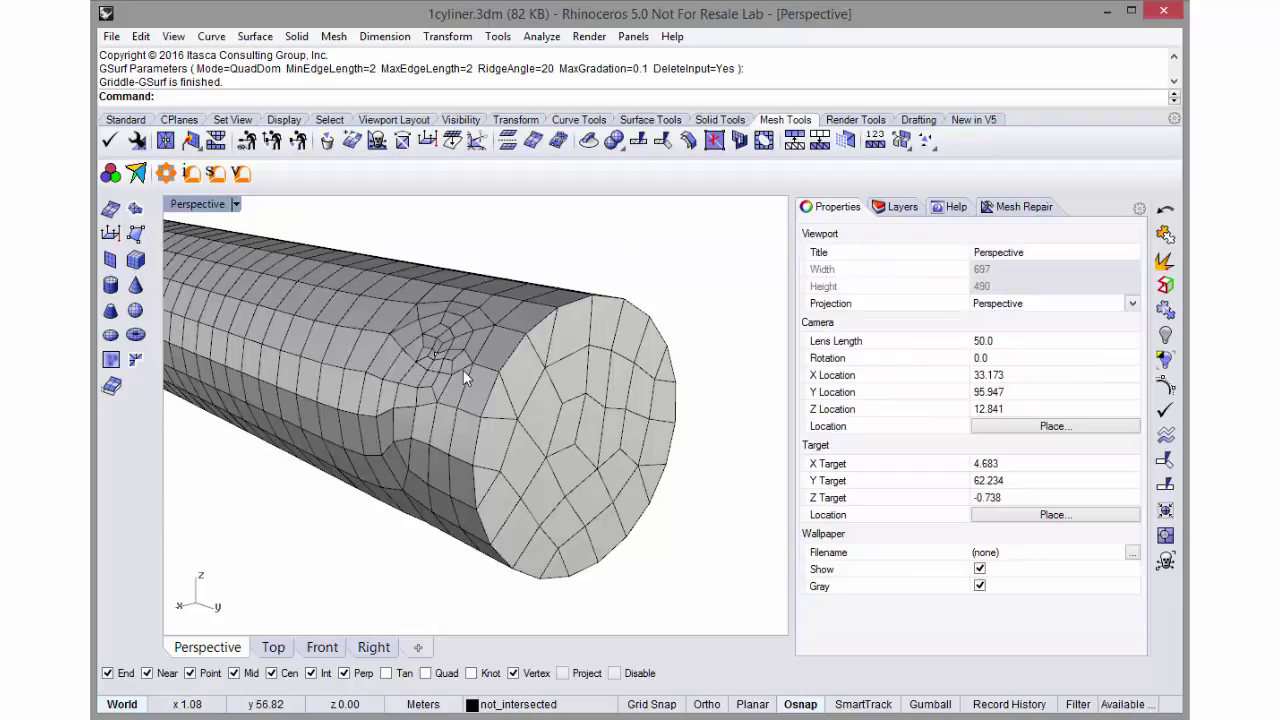